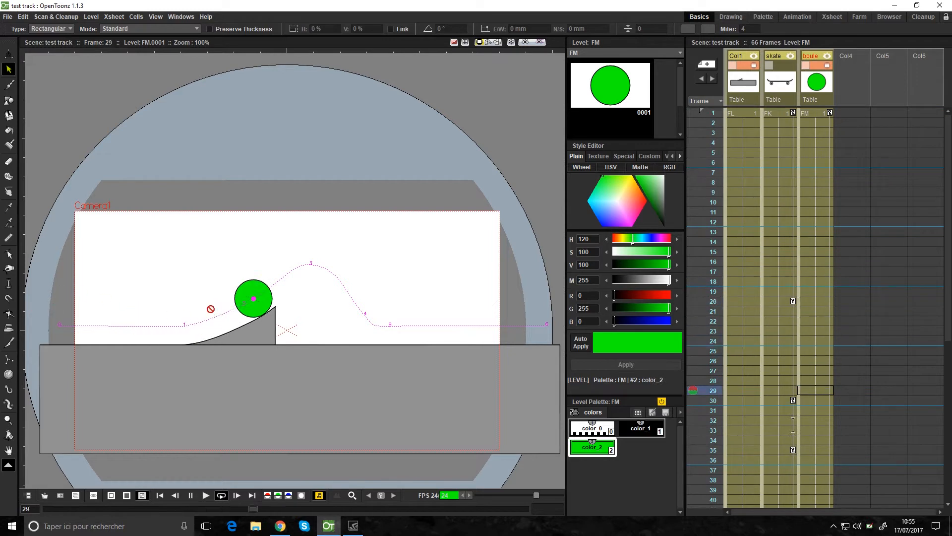
Slide the green ball along its motion path to about 15% at frame 1.
key("a")
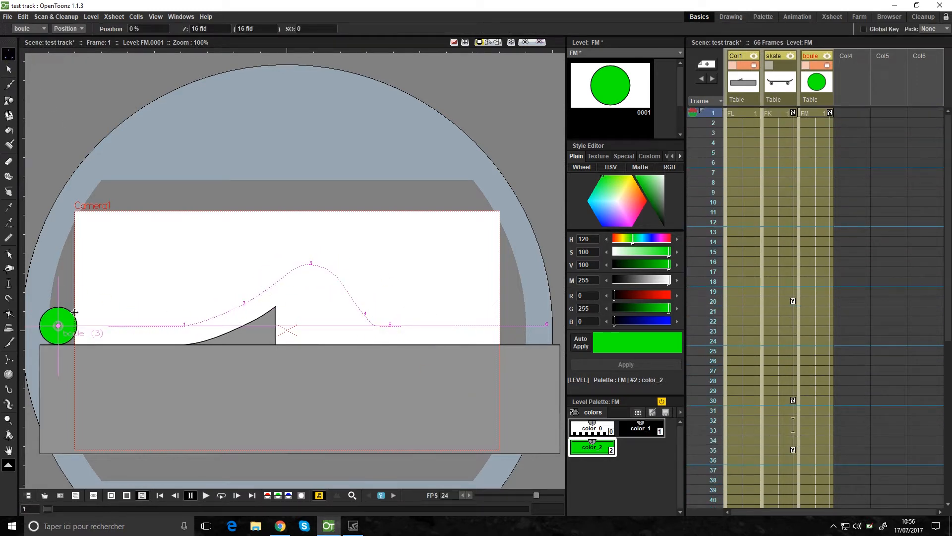
left_click_drag(129, 315, 211, 316)
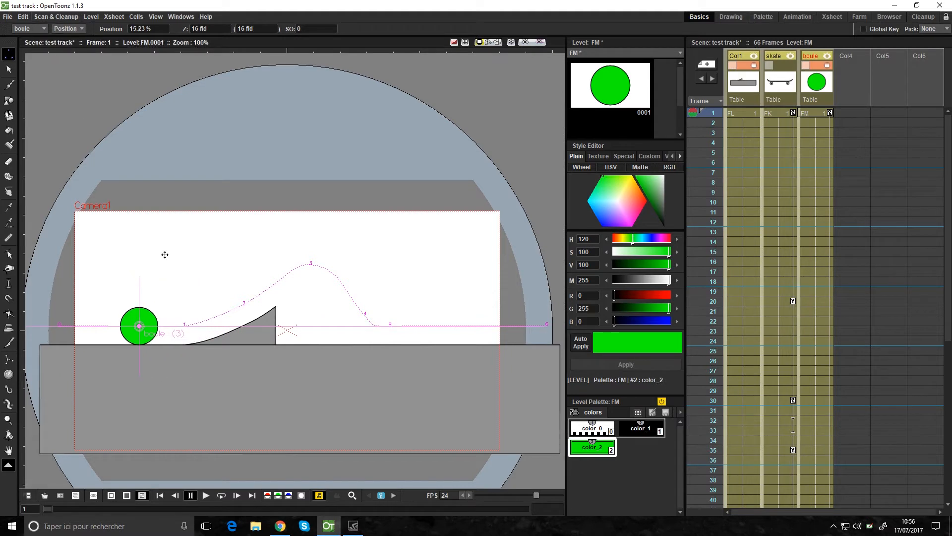
left_click_drag(165, 254, 168, 305)
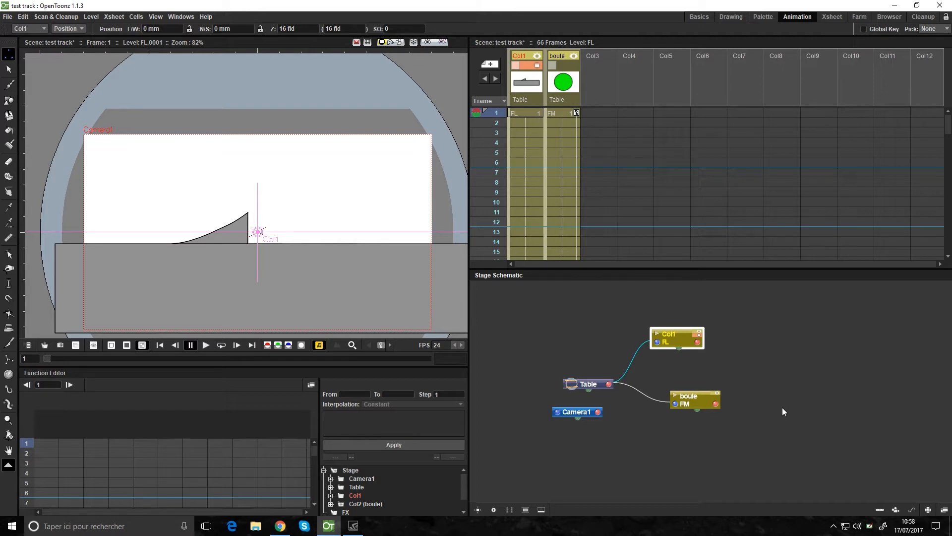
Line up the Col1 and boule nodes in the stage schematic and move the green circle drawing above the ramp.
left_click_drag(677, 332, 683, 341)
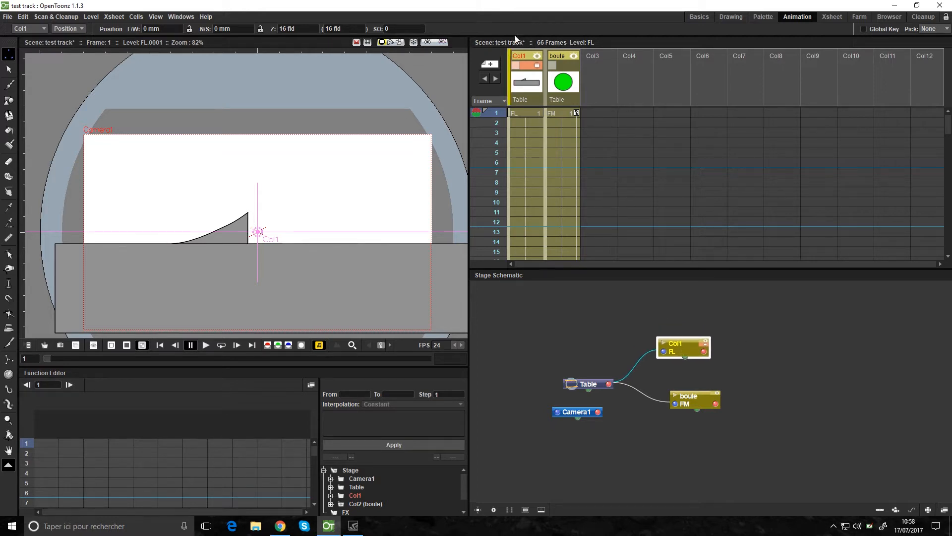
left_click_drag(697, 395, 684, 385)
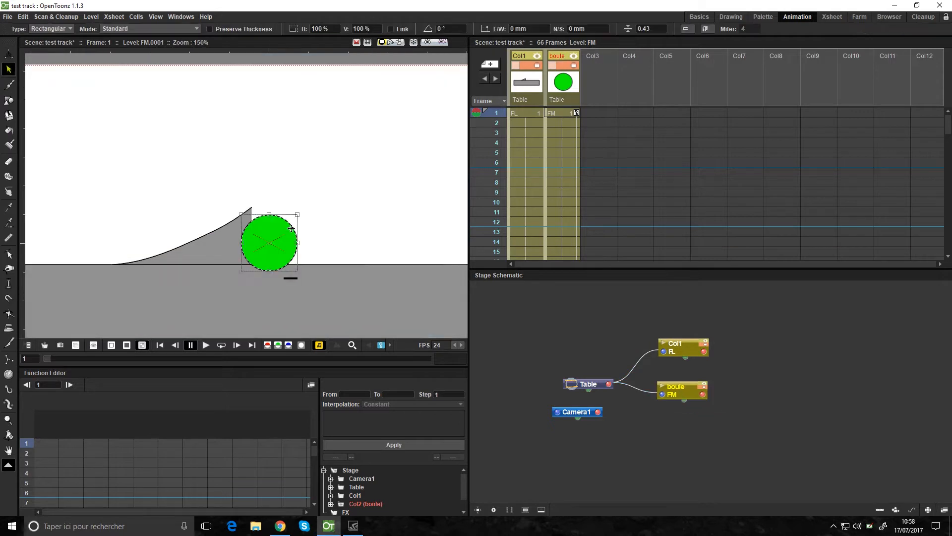
left_click_drag(292, 228, 183, 155)
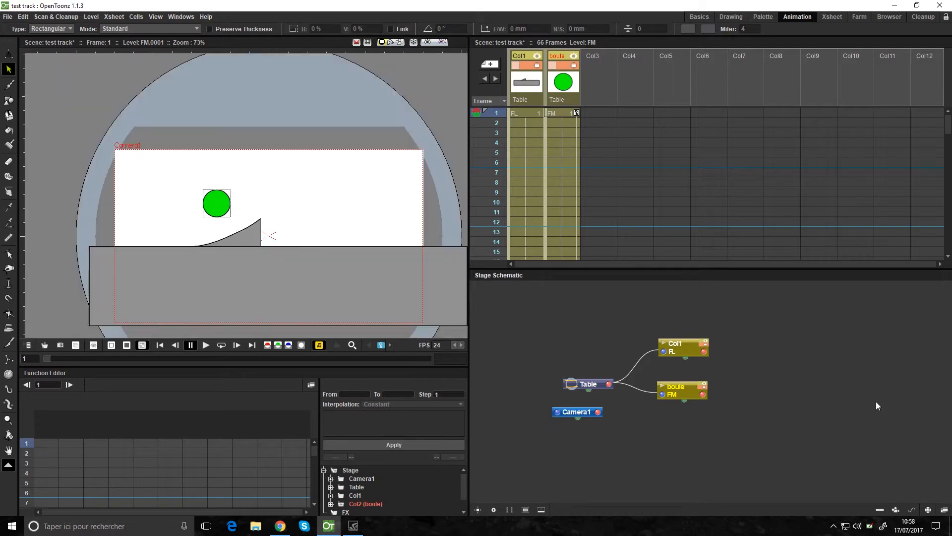
Check the FX schematic, return to the stage schematic and raise the Table node further above Camera1.
left_click(944, 511)
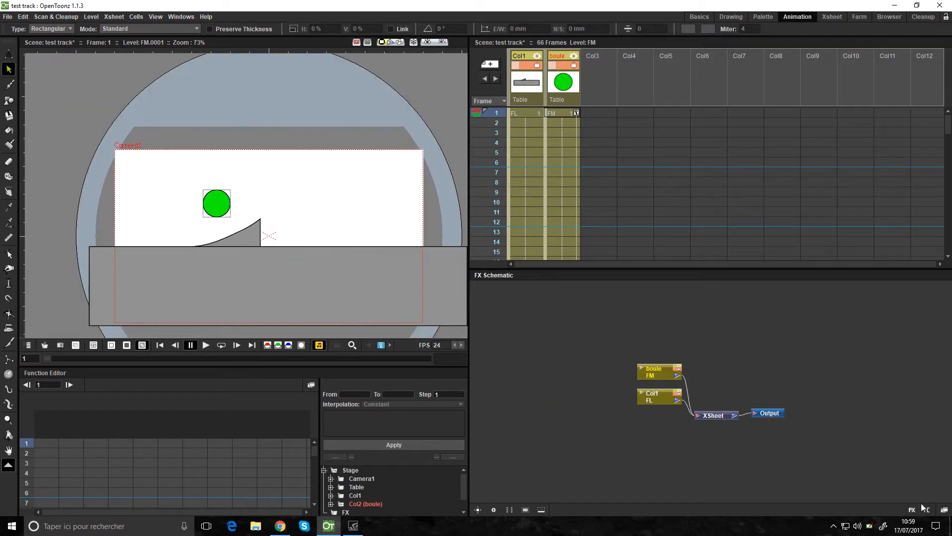
left_click(944, 511)
scroll(811, 388, "up", 3)
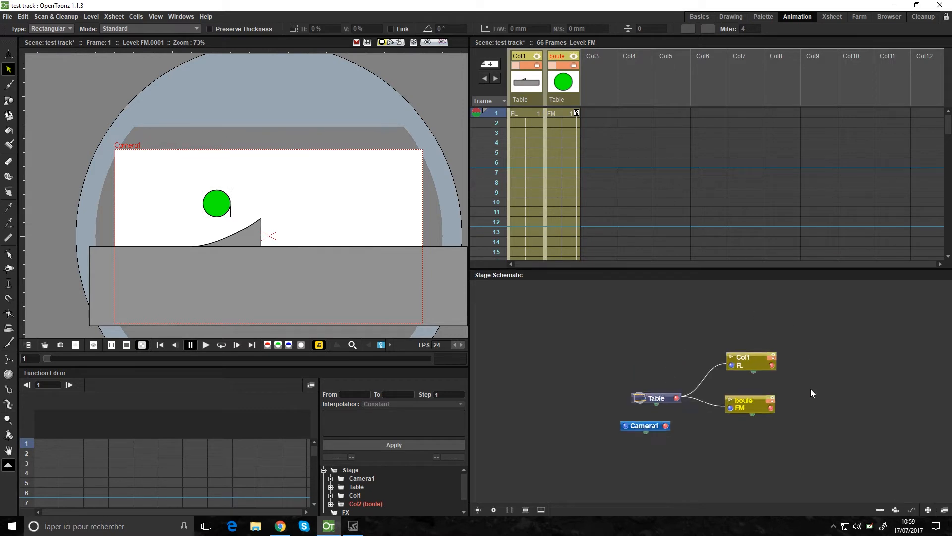
left_click_drag(826, 386, 799, 386)
left_click_drag(599, 396, 595, 382)
left_click_drag(794, 388, 746, 359)
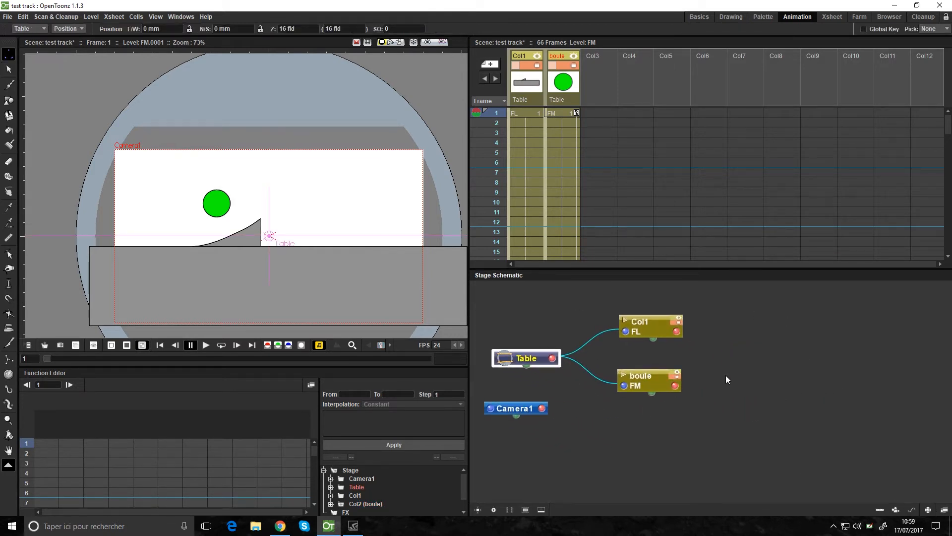
Create a new motion path linked only to the boule column, removing the Table's link to it.
right_click(725, 378)
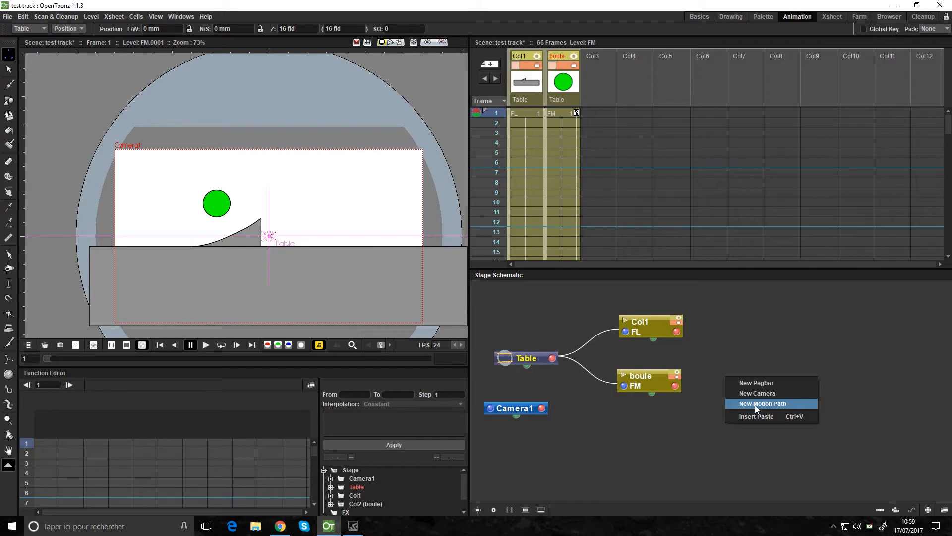
left_click(755, 406)
left_click_drag(747, 382, 531, 369)
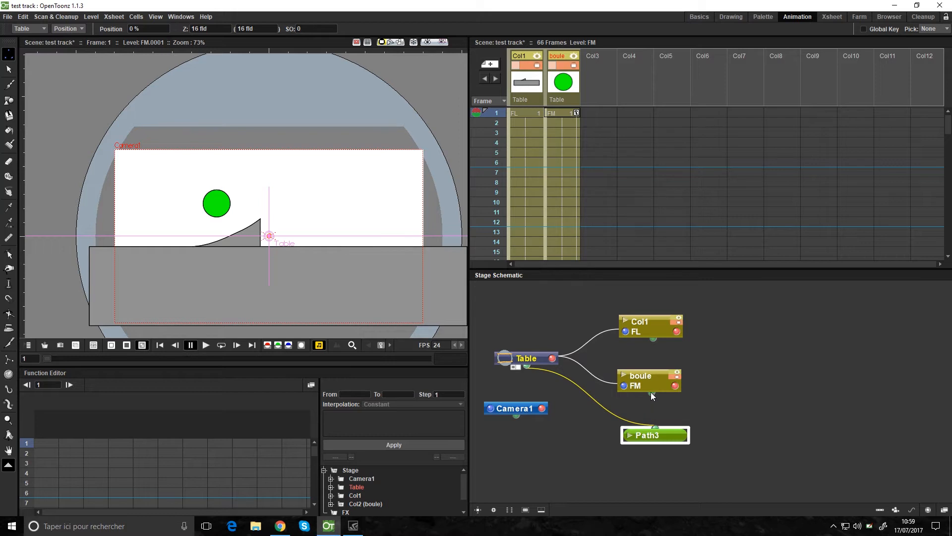
left_click_drag(651, 392, 655, 424)
left_click(656, 428)
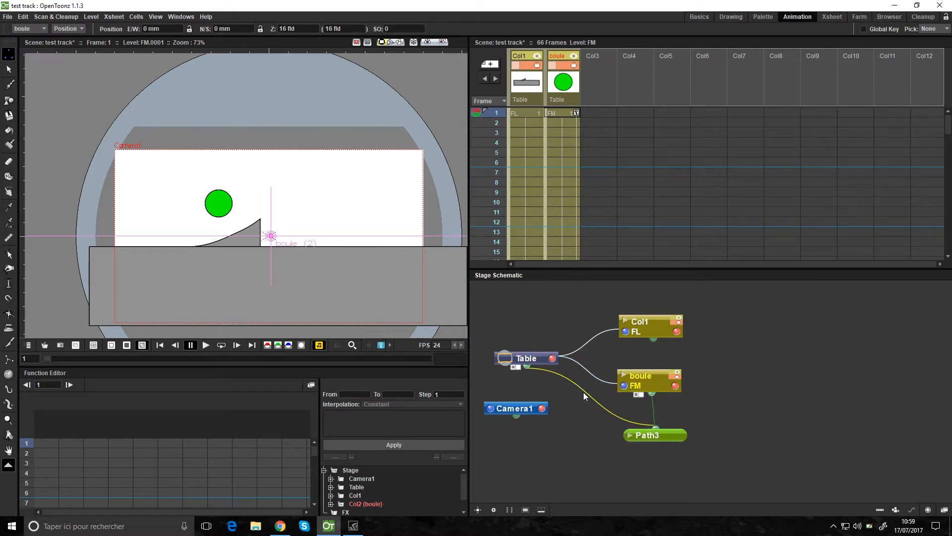
key("Delete")
left_click_drag(664, 437, 663, 432)
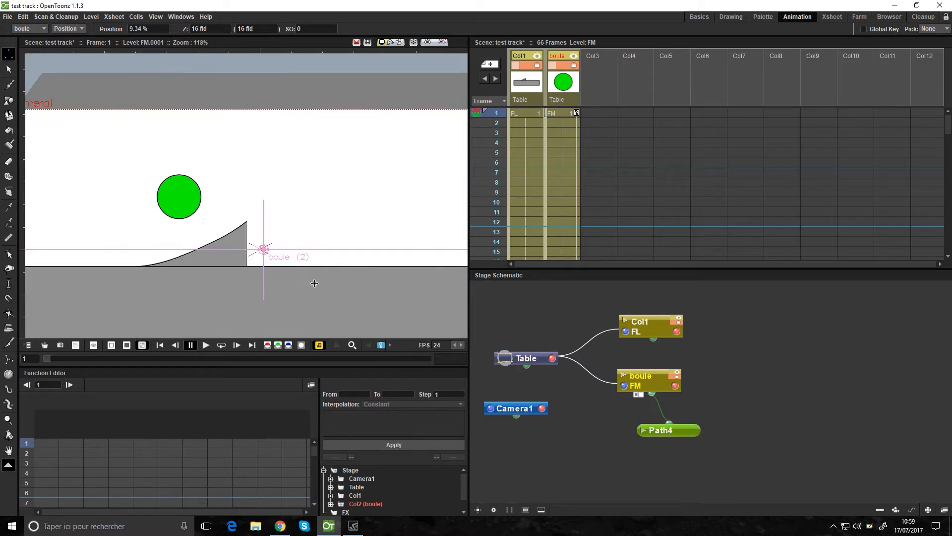
Using the Edit tool's Center mode, move the boule's center to the middle of the circle, about E/W -69 mm and N/S 43 mm.
left_click_drag(313, 281, 302, 217)
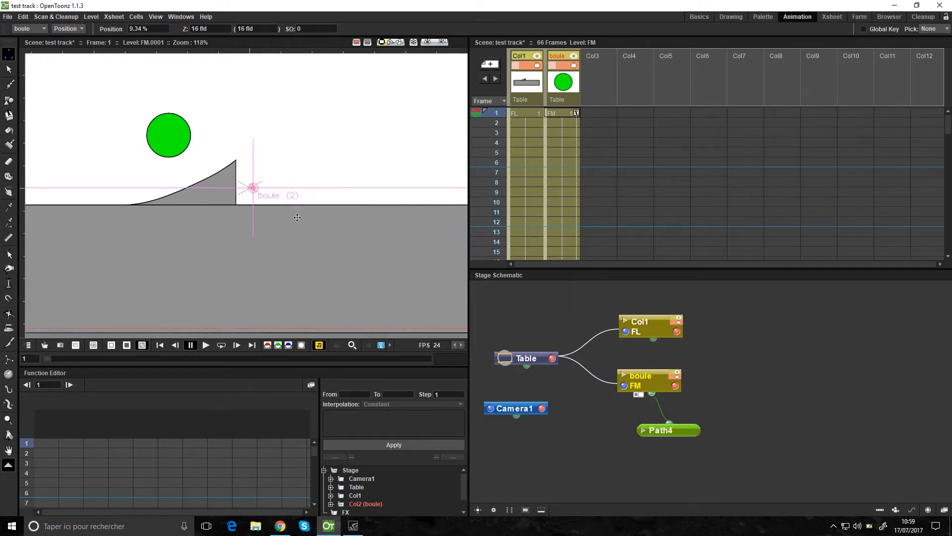
scroll(297, 217, "up", 10)
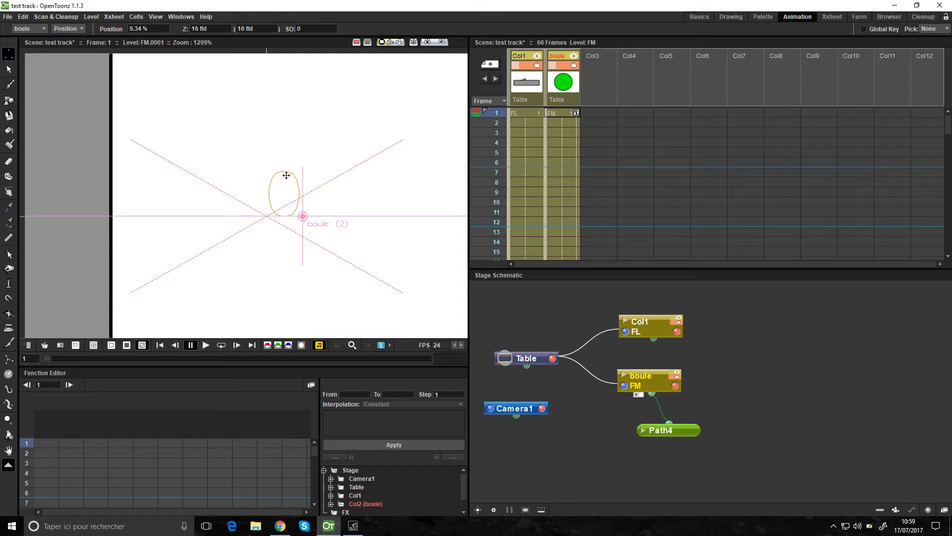
scroll(294, 172, "down", 3)
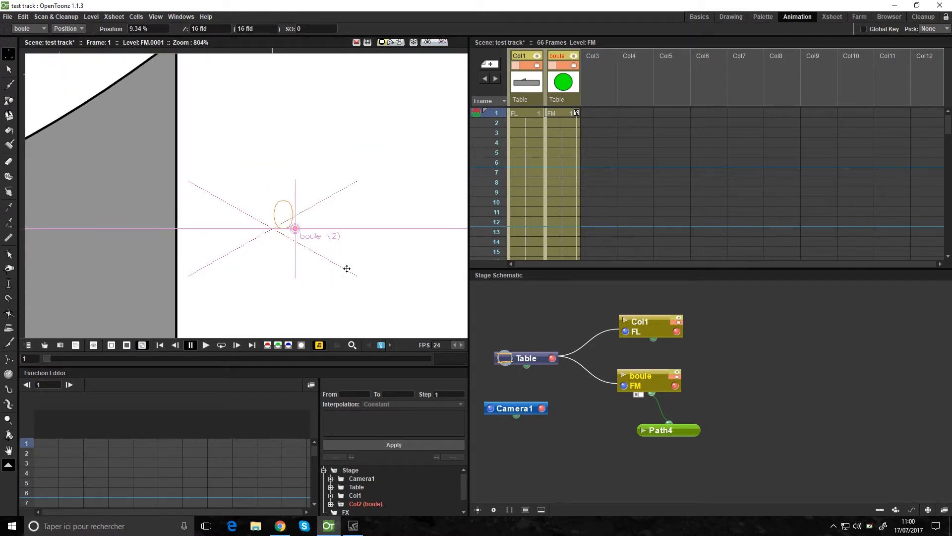
scroll(296, 227, "down", 3)
scroll(154, 156, "down", 3)
left_click_drag(185, 125, 261, 185)
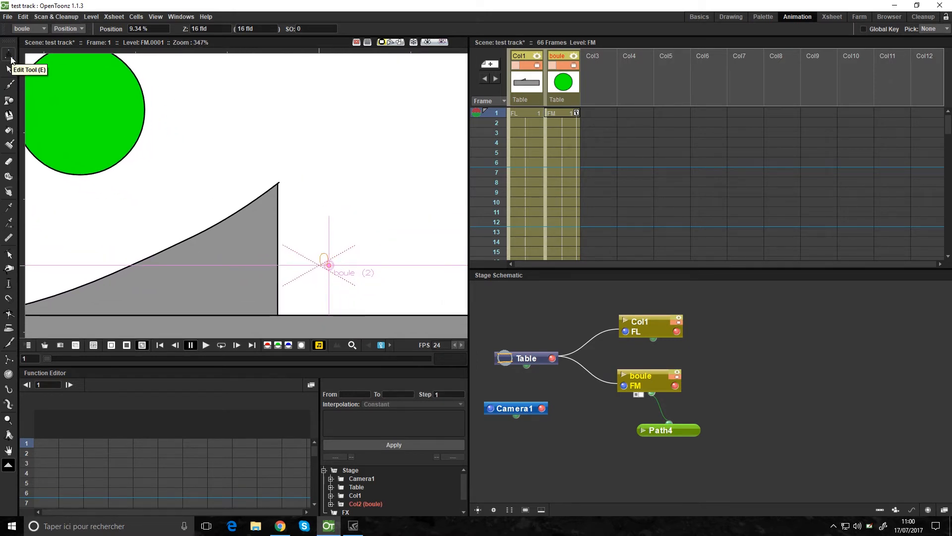
left_click(67, 28)
left_click(63, 67)
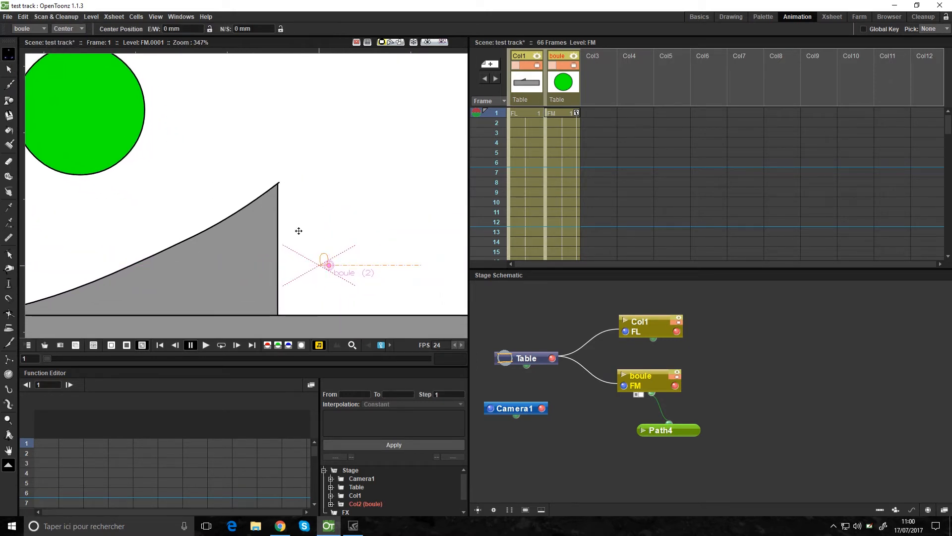
mouse_move(297, 233)
left_mouse_down()
mouse_move(292, 249)
mouse_move(78, 114)
left_mouse_up()
Select the boule's motion path in the stage schematic and show its control points with the Control Point Editor tool.
scroll(158, 159, "down", 6)
scroll(317, 229, "up", 10)
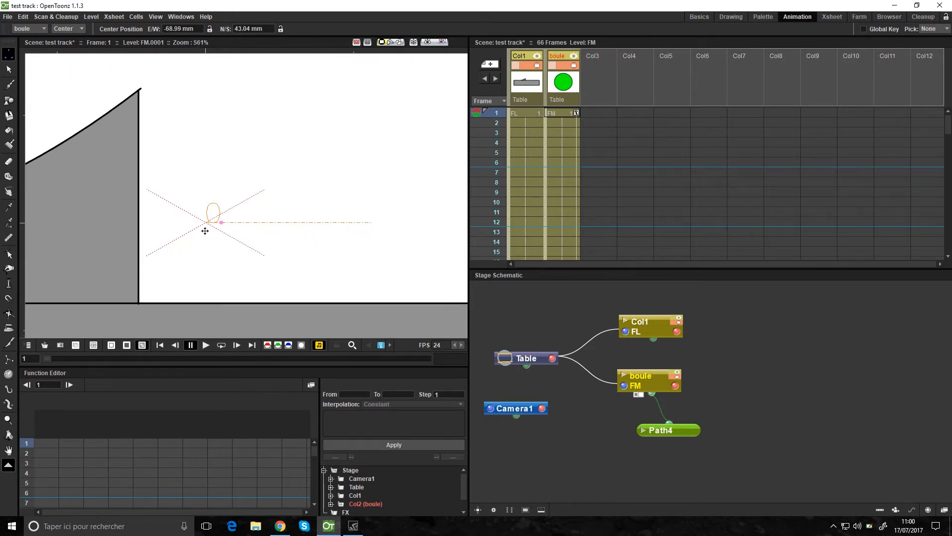
scroll(205, 231, "up", 3)
left_click_drag(271, 194, 215, 202)
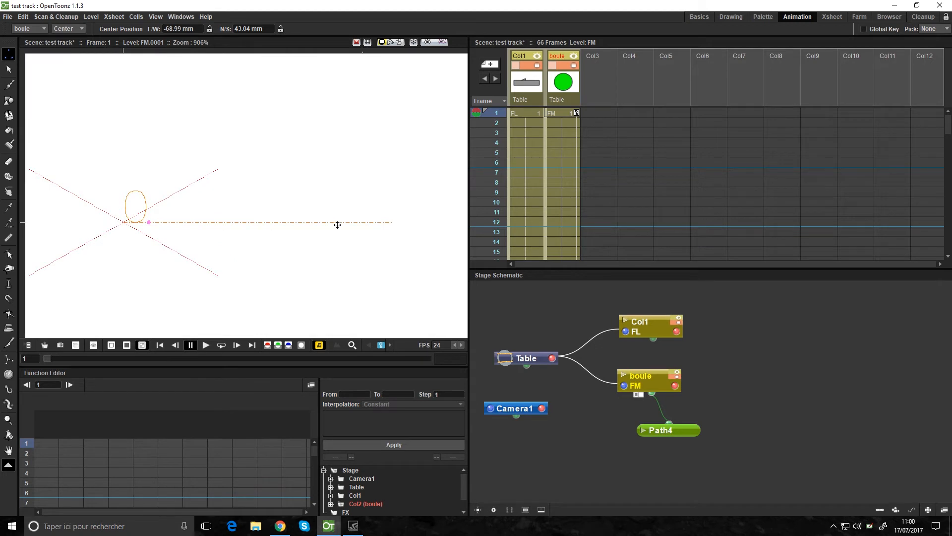
scroll(313, 221, "down", 4)
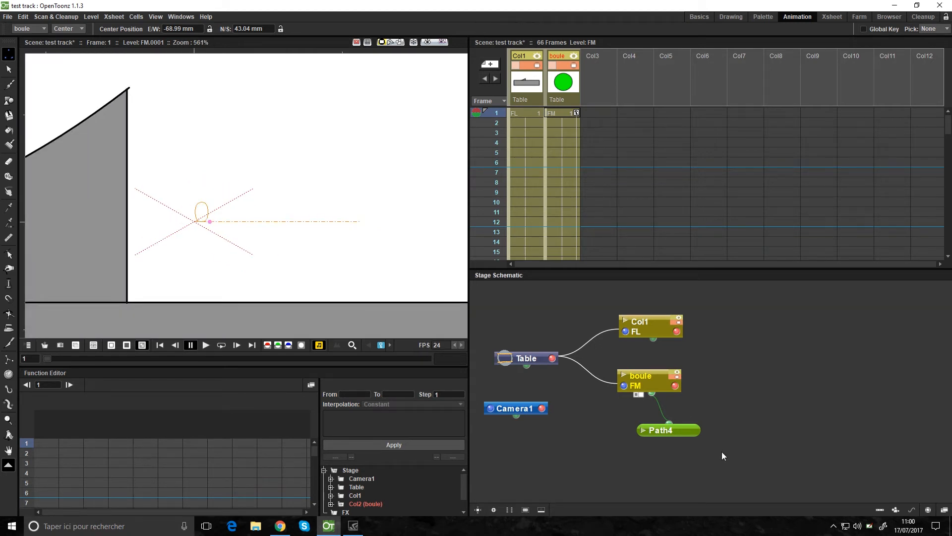
left_click(676, 432)
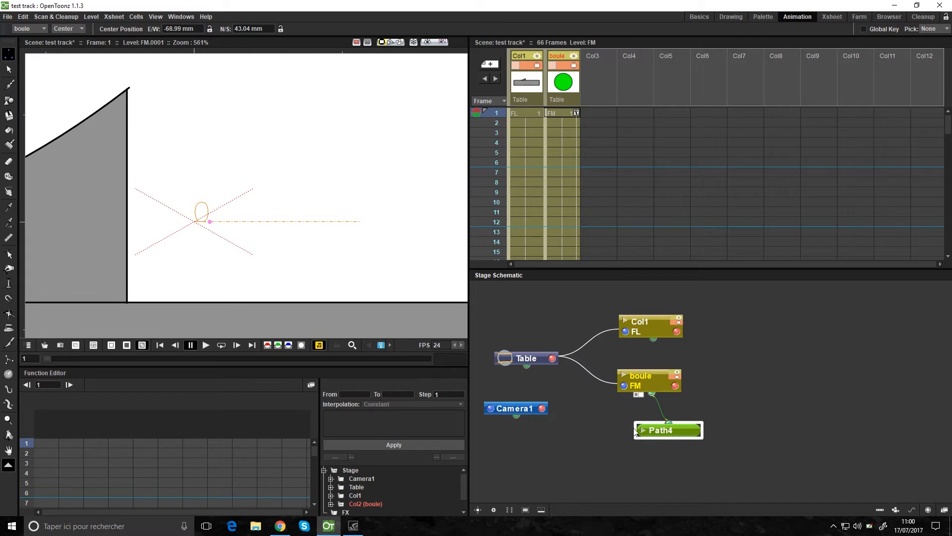
left_click(8, 254)
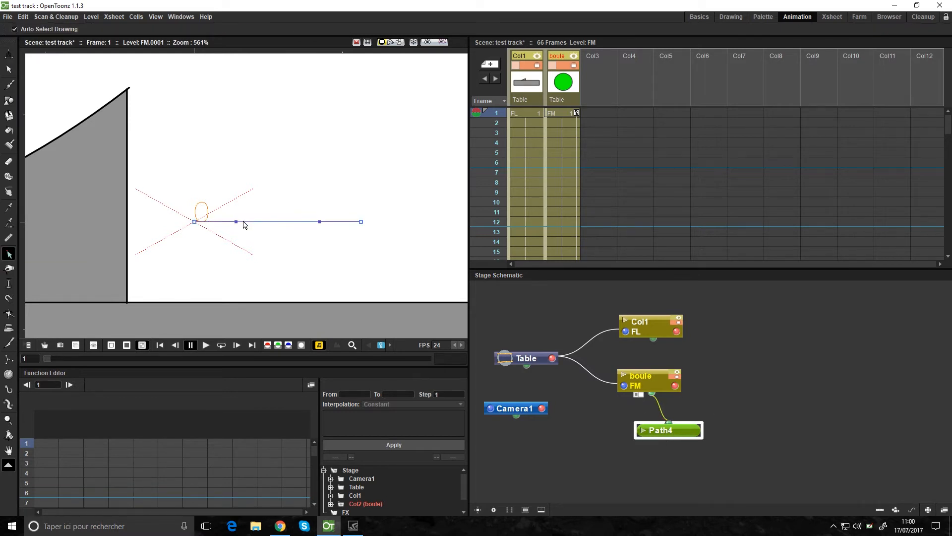
scroll(307, 274, "down", 3)
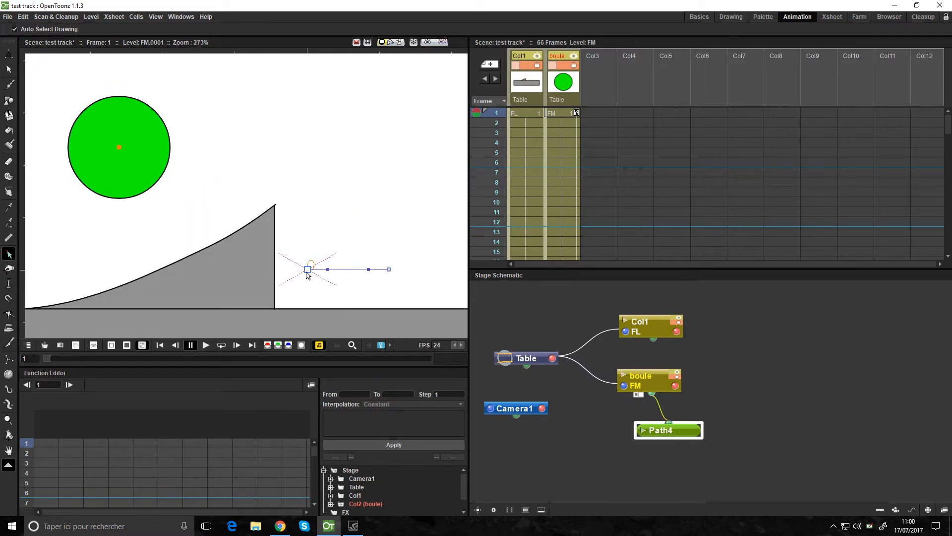
Try repositioning the motion path's start and end points around the ramp and base, and undo the moves.
left_click_drag(307, 274, 158, 260)
scroll(157, 260, "down", 2)
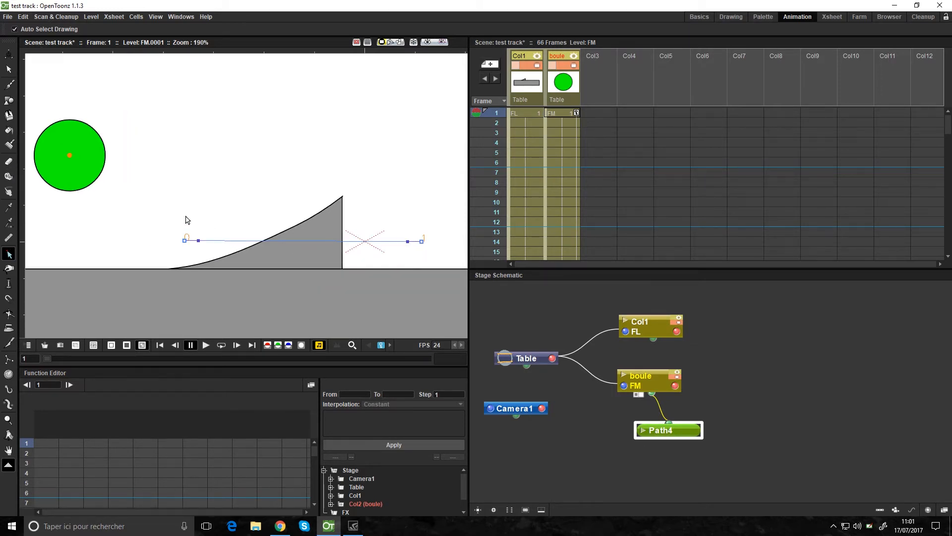
left_click_drag(82, 144, 161, 140)
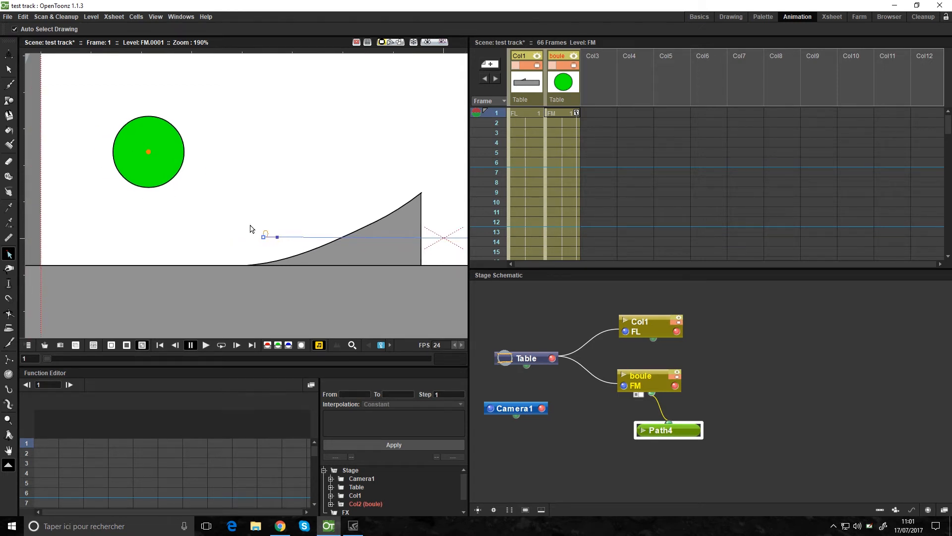
scroll(264, 251, "down", 3)
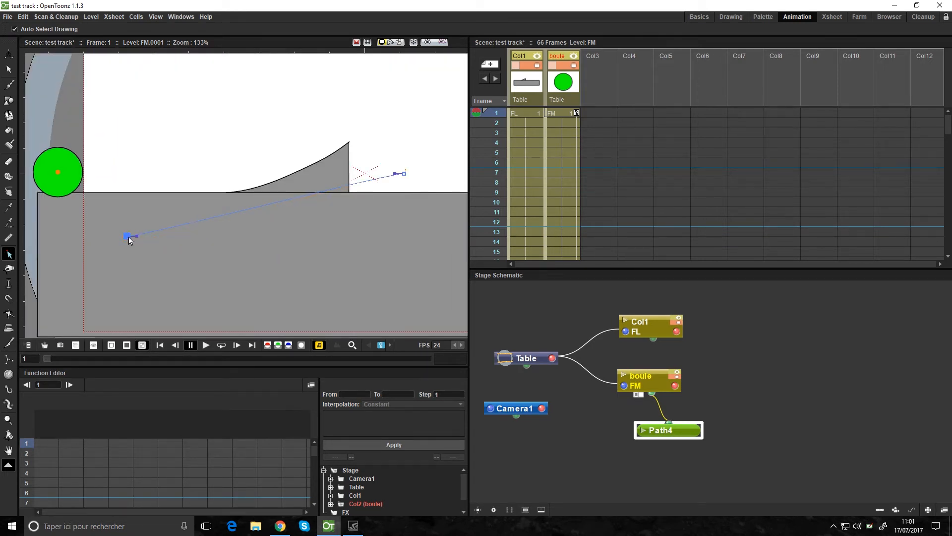
left_click_drag(129, 236, 134, 231)
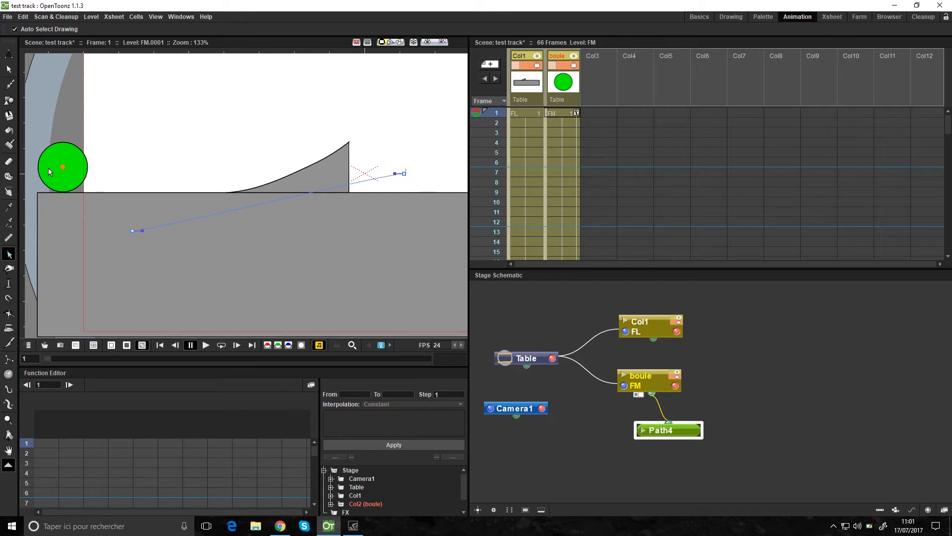
left_click_drag(404, 173, 414, 231)
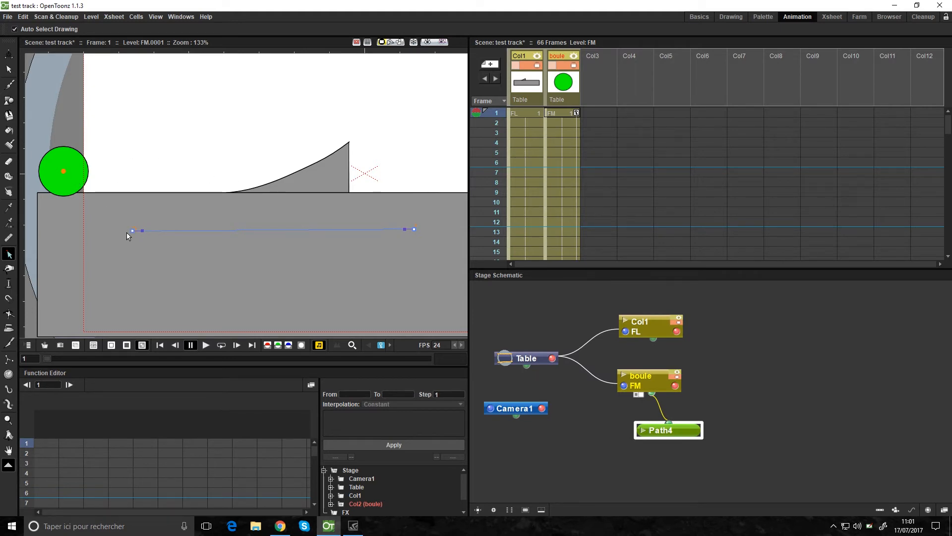
left_click_drag(130, 231, 290, 209)
key("ctrl+z")
key("ctrl+z")
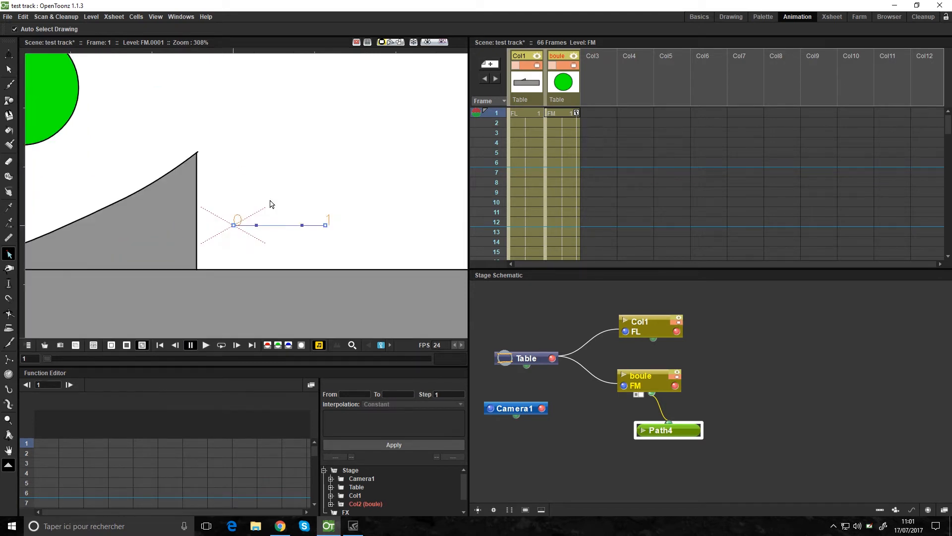
left_click_drag(269, 202, 333, 241)
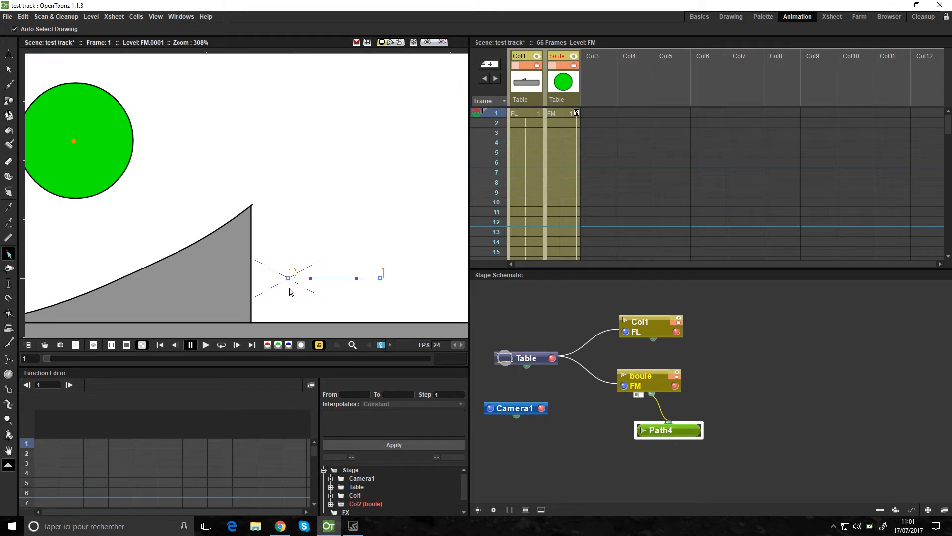
scroll(291, 288, "up", 2)
scroll(312, 253, "down", 3)
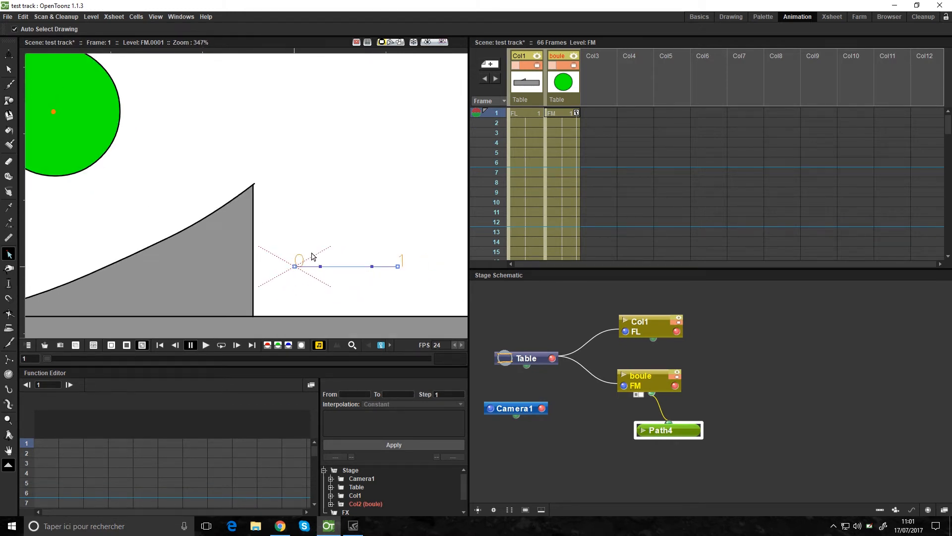
mouse_move(337, 232)
left_mouse_down()
mouse_move(350, 216)
mouse_move(332, 225)
left_mouse_up()
Shorten both the Col1 and boule columns to a single frame.
key("s")
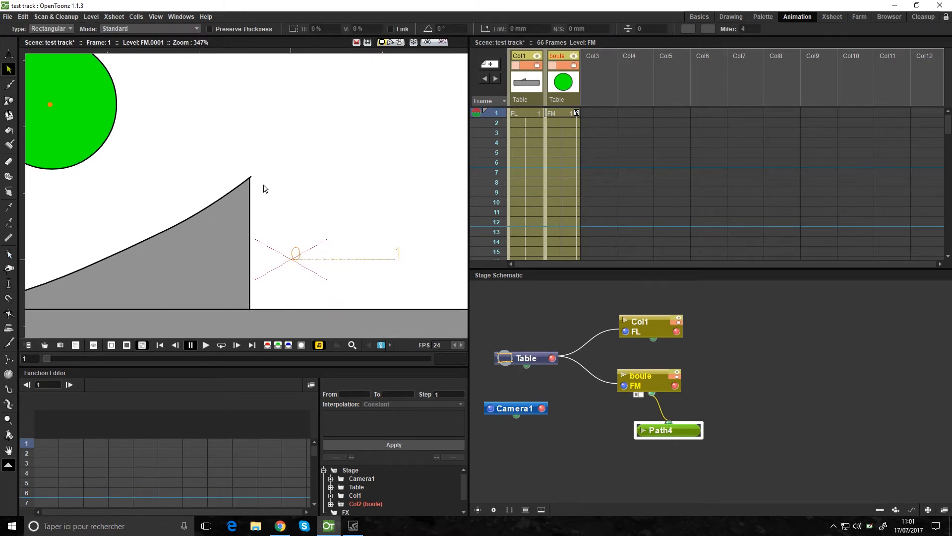
scroll(264, 189, "down", 2)
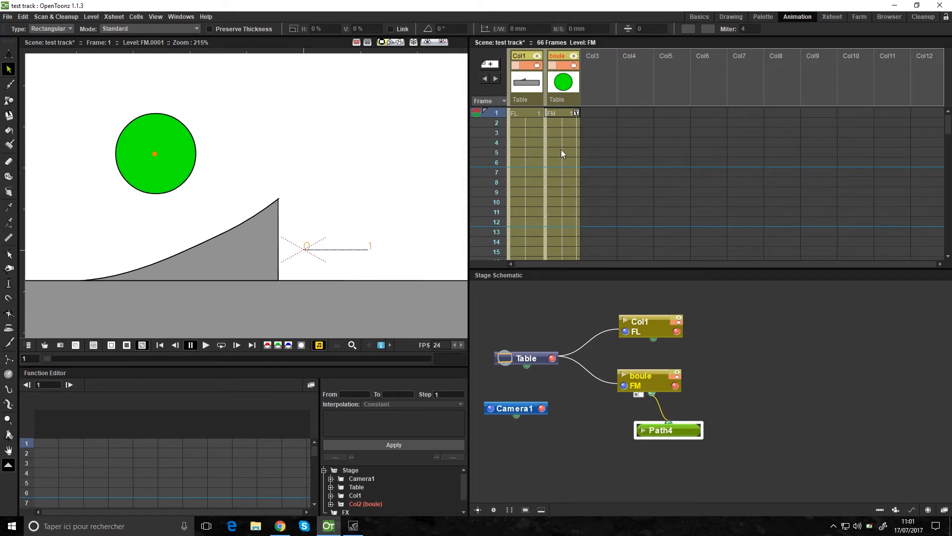
scroll(569, 222, "down", 10)
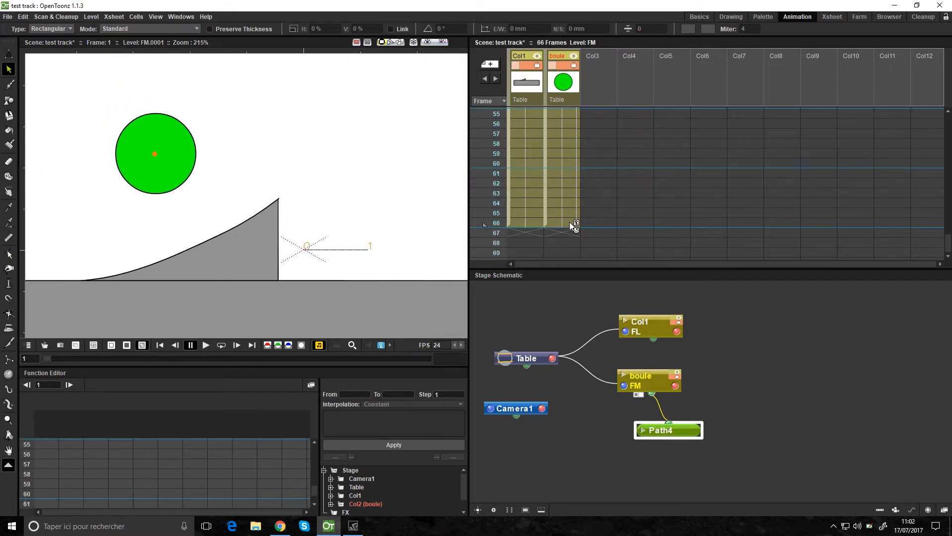
left_click(575, 224)
left_click_drag(576, 226, 567, 105)
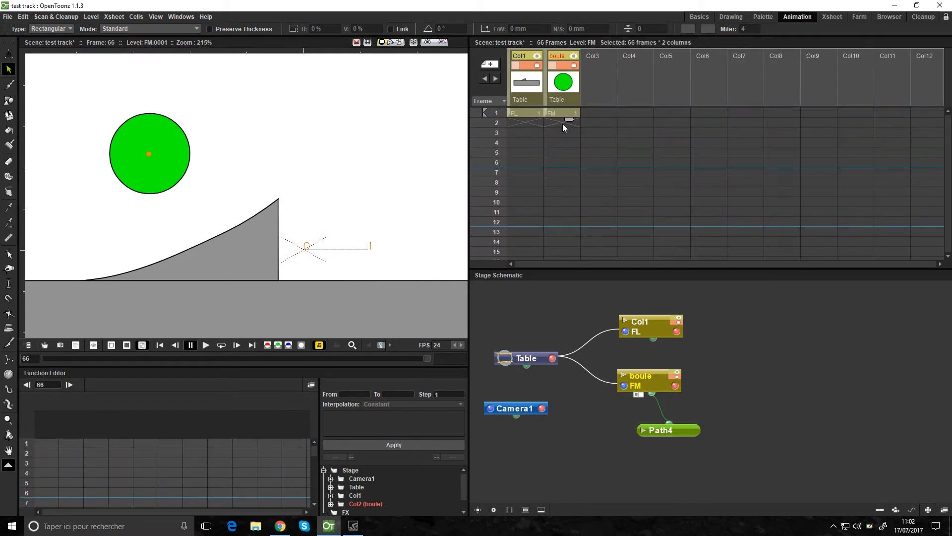
Move the green circle drawing on frame 1 with the Selection tool so its middle sits on the motion path's start point.
left_click(563, 113)
left_click_drag(301, 200, 281, 213)
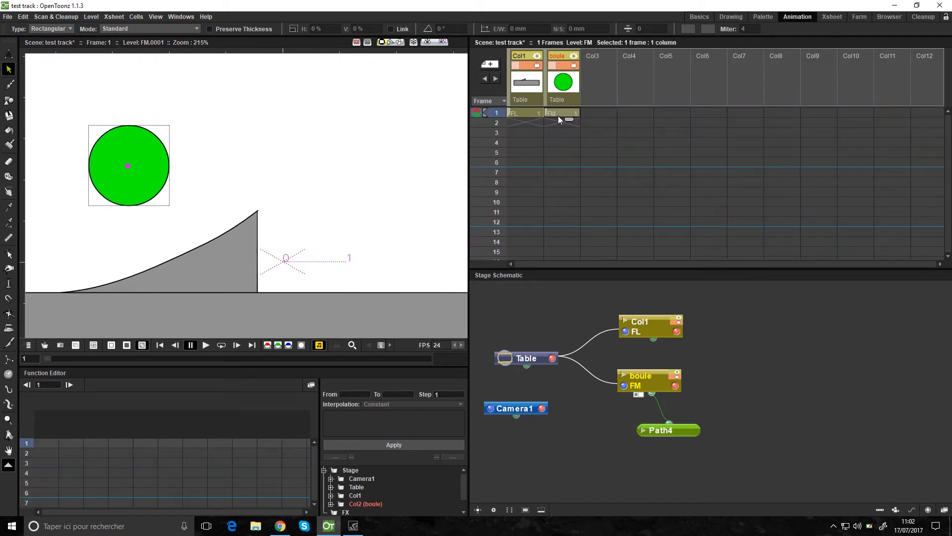
left_click(150, 186)
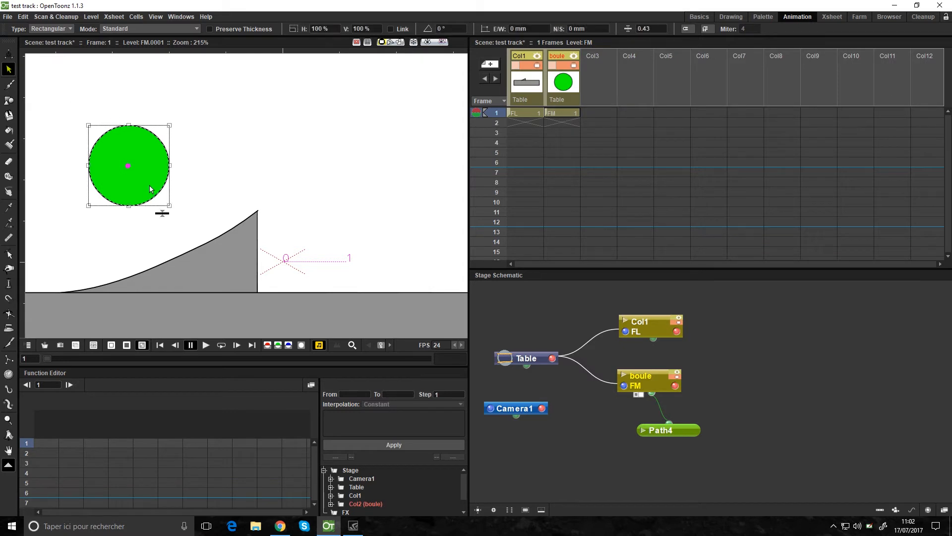
left_click_drag(162, 187, 319, 285)
scroll(300, 274, "up", 12)
left_click_drag(405, 189, 398, 183)
scroll(398, 183, "down", 8)
scroll(368, 208, "up", 1)
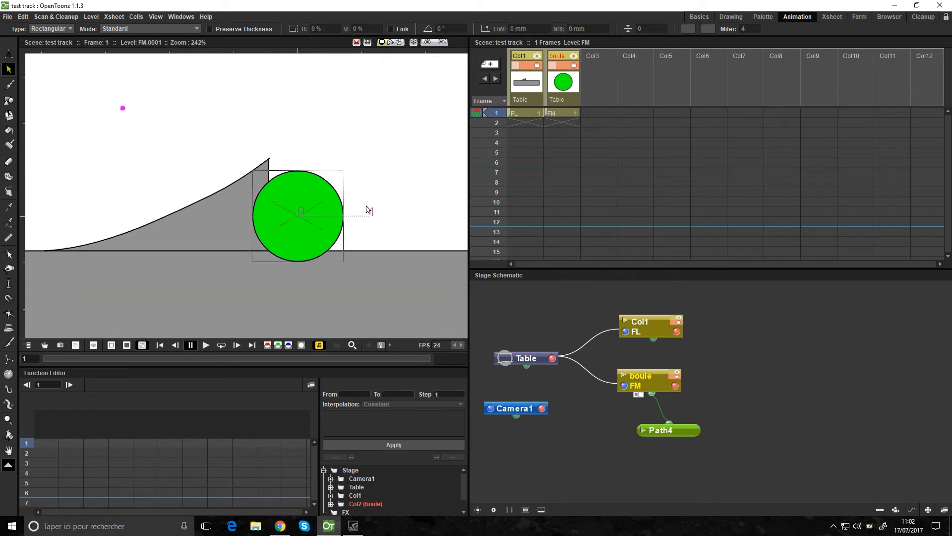
Select the boule's motion path and move its start point onto the open area before the ramp with the Control Point Editor.
left_click(670, 430)
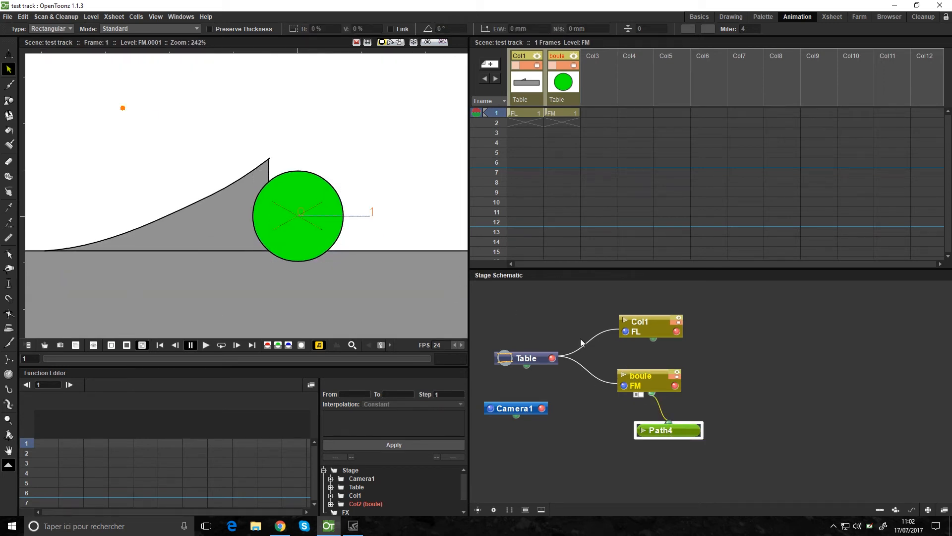
left_click(7, 255)
scroll(298, 217, "up", 2)
left_click(295, 218)
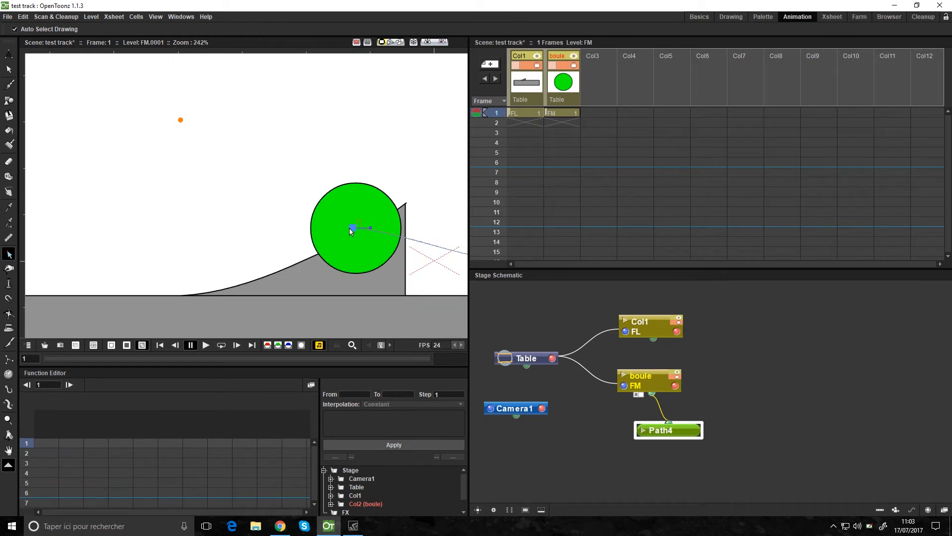
left_click_drag(350, 227, 293, 266)
scroll(293, 265, "up", 1)
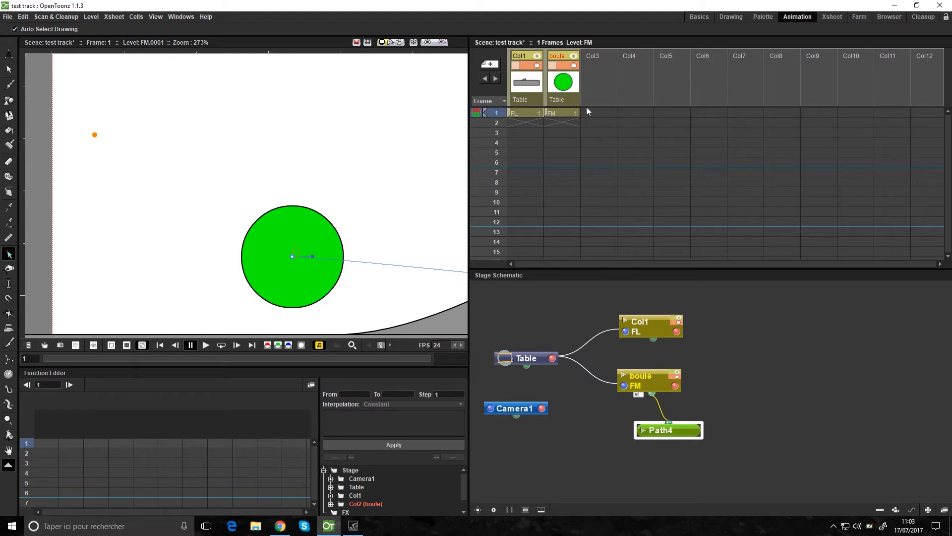
Move the boule's center to the middle of the circle, about E/W -0.01 mm and N/S -0.1 mm, with the Edit tool.
left_click(561, 114)
key("a")
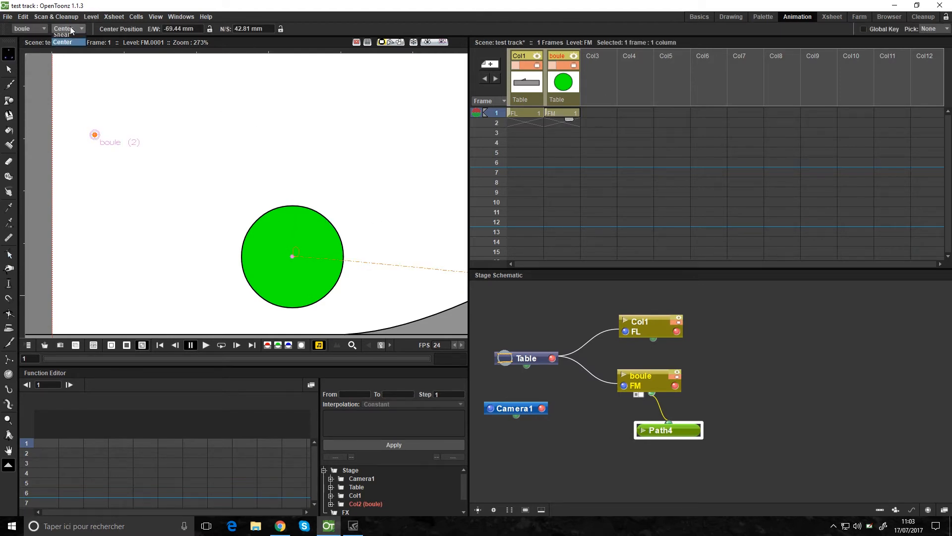
left_click_drag(95, 135, 293, 258)
scroll(292, 220, "up", 2)
scroll(295, 228, "down", 10)
scroll(297, 233, "down", 3)
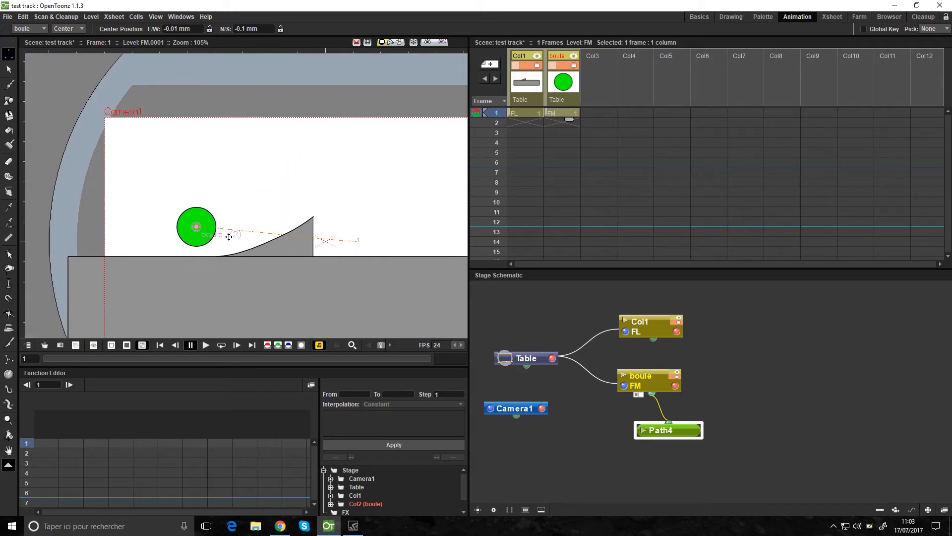
Move the motion path's start point outside the camera frame so the ball rests on the base's left end.
key("s")
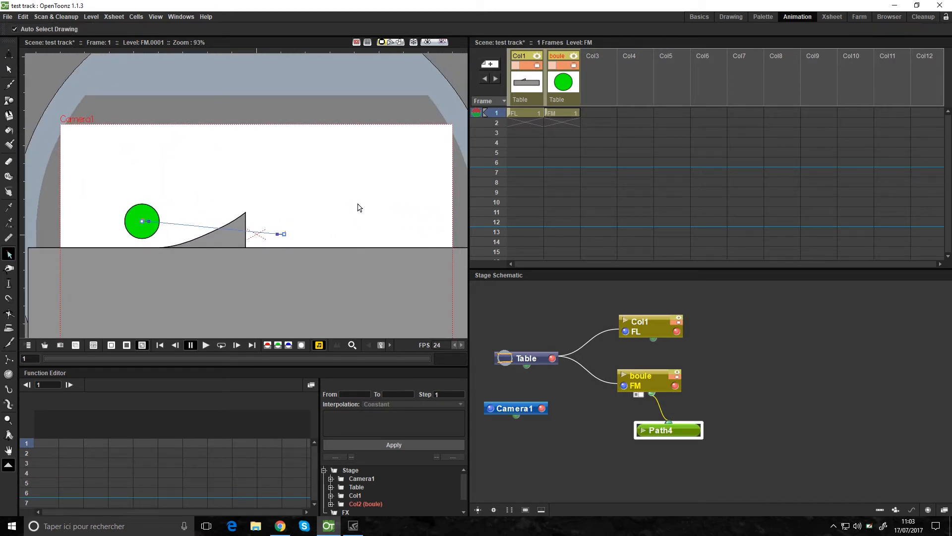
scroll(214, 248, "down", 2)
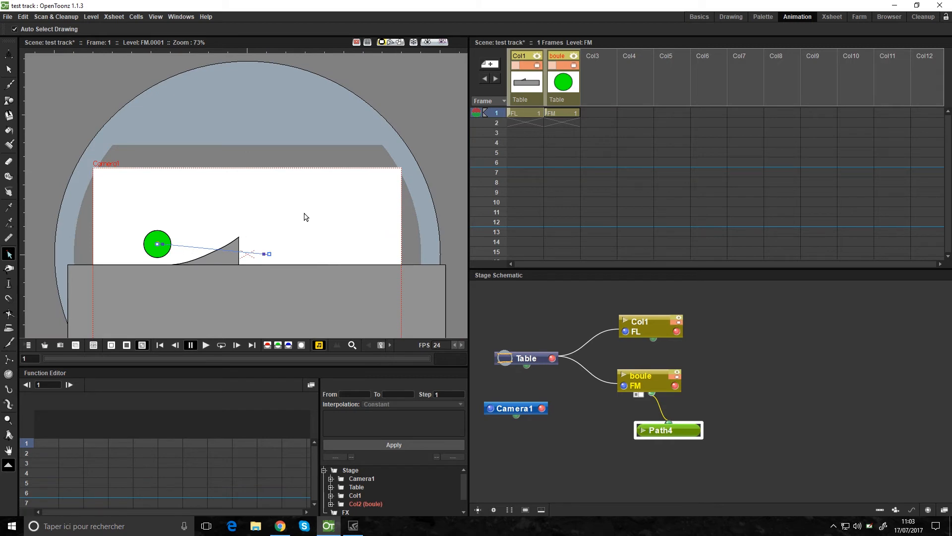
scroll(290, 263, "up", 3)
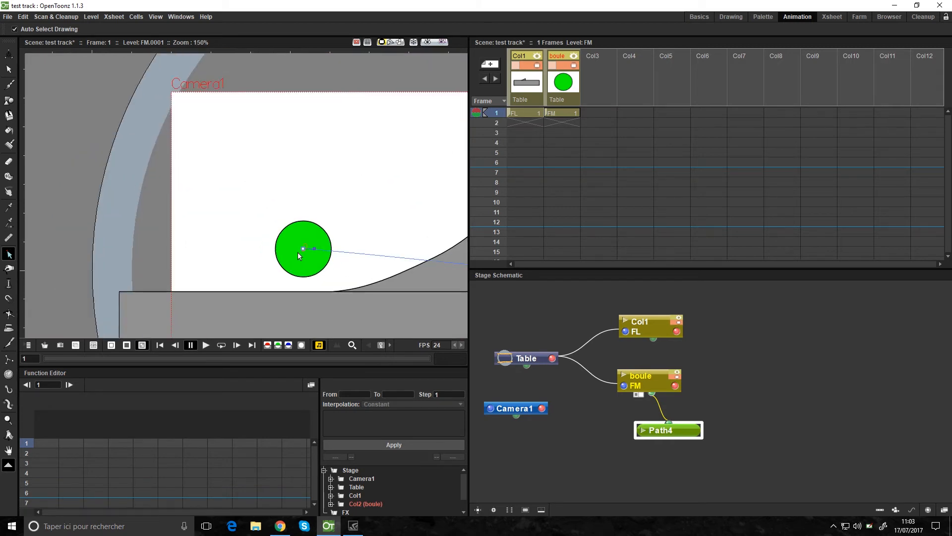
left_click_drag(302, 250, 132, 273)
scroll(133, 273, "down", 4)
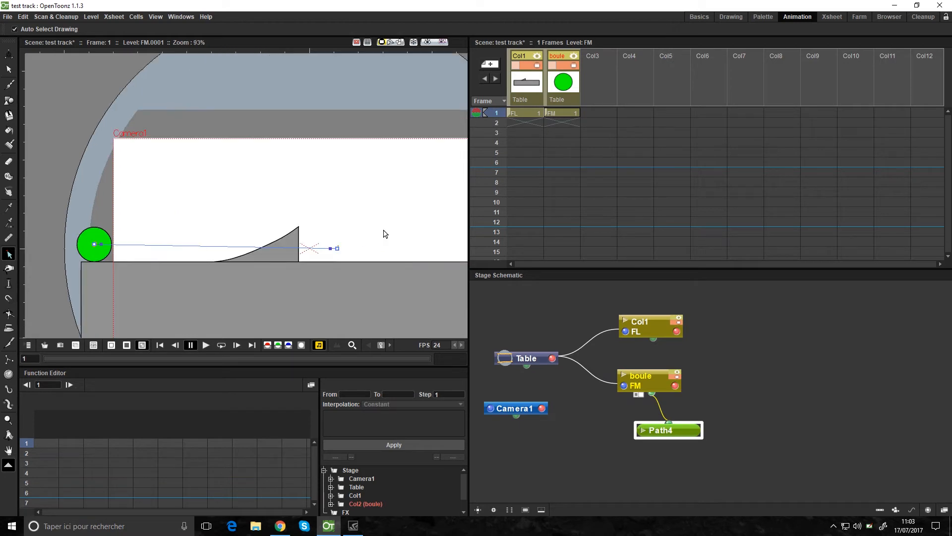
Move the motion path's end point past the opposite camera edge, above the base's right end and level with the start point.
scroll(236, 244, "up", 3)
scroll(273, 252, "down", 2)
left_click_drag(296, 248, 458, 250)
scroll(190, 207, "down", 1)
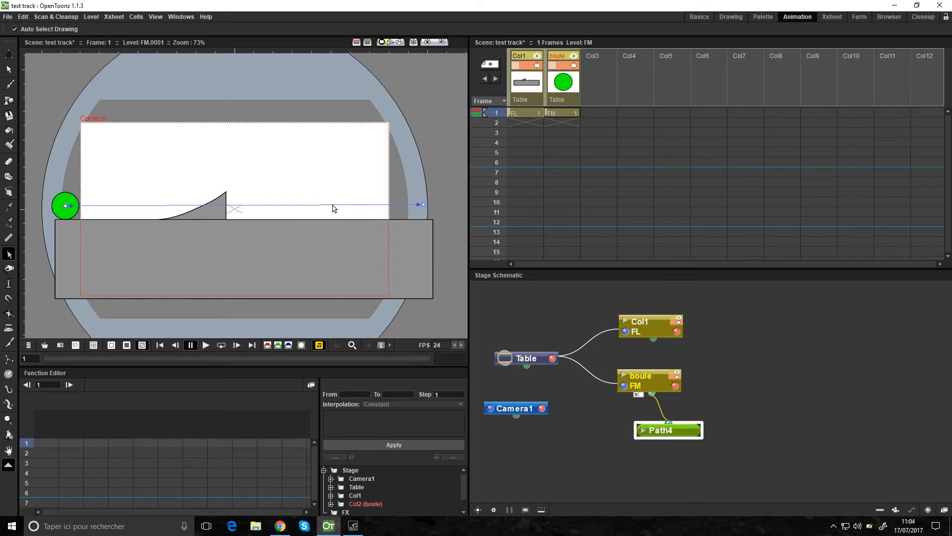
left_click_drag(333, 204, 334, 214)
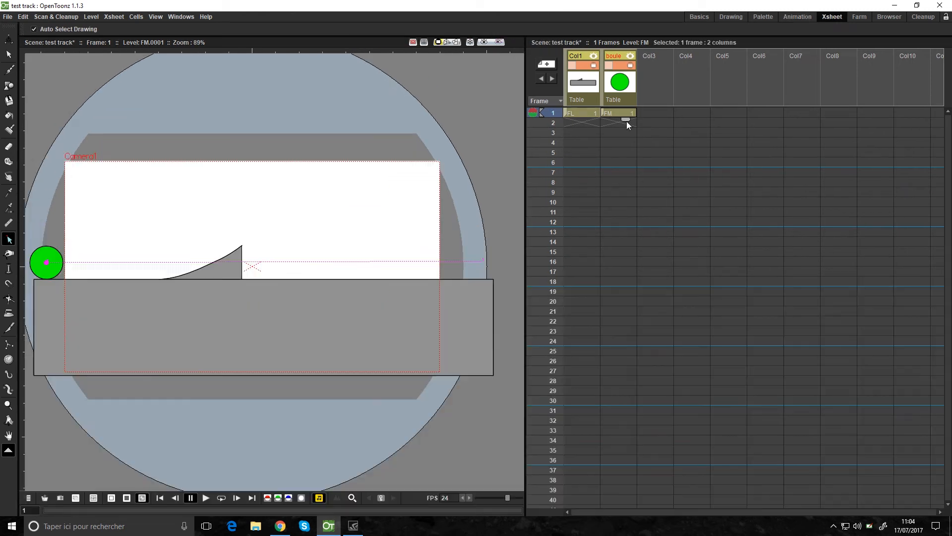
Extend both columns to 48 frames and key the boule's path position at 0% on frame 1.
left_click_drag(624, 118, 635, 499)
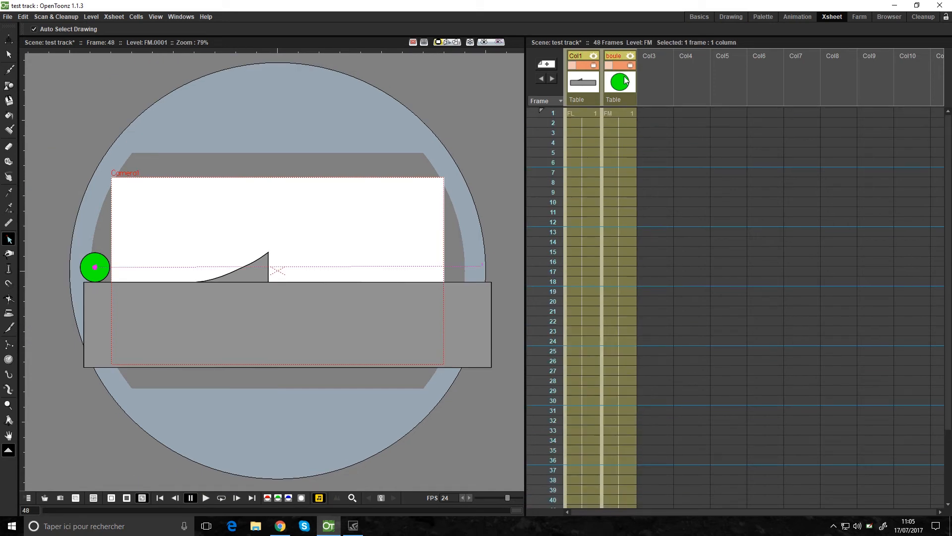
left_click(617, 114)
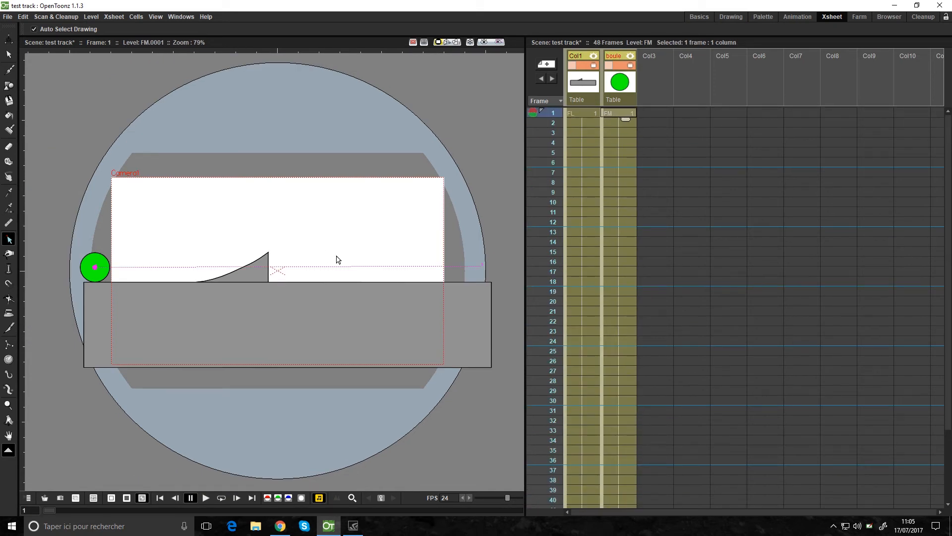
left_click(9, 39)
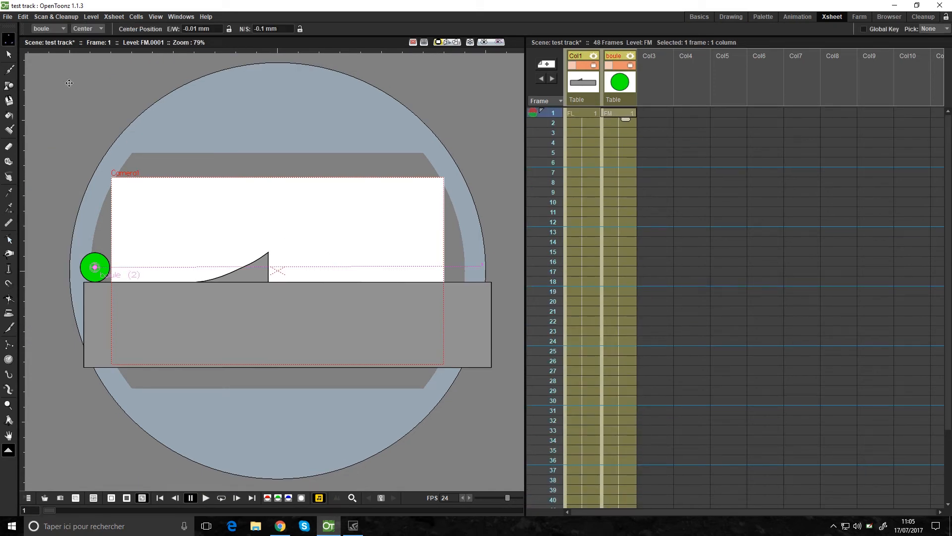
left_click(88, 28)
left_click(88, 43)
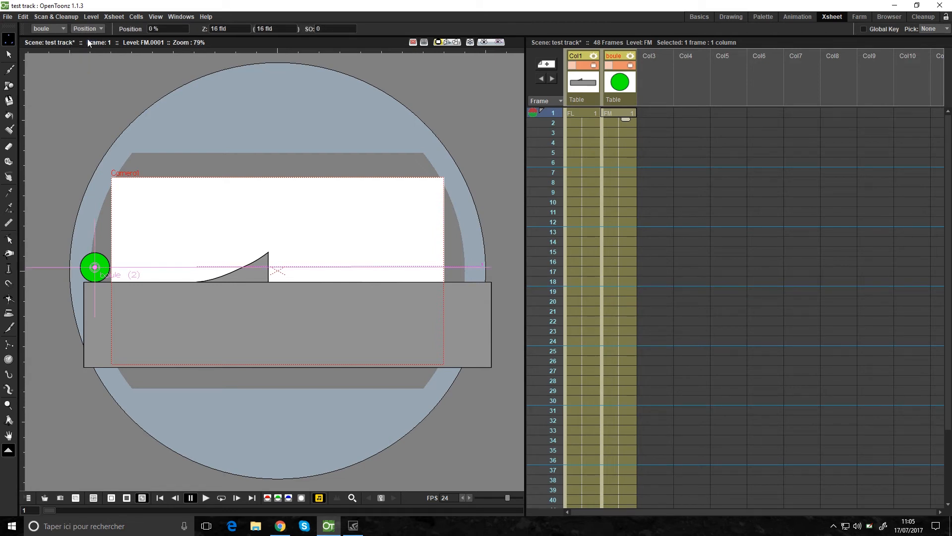
mouse_move(87, 263)
left_mouse_down()
mouse_move(324, 248)
mouse_move(273, 118)
mouse_move(283, 322)
mouse_move(414, 200)
mouse_move(327, 251)
mouse_move(92, 253)
left_mouse_up()
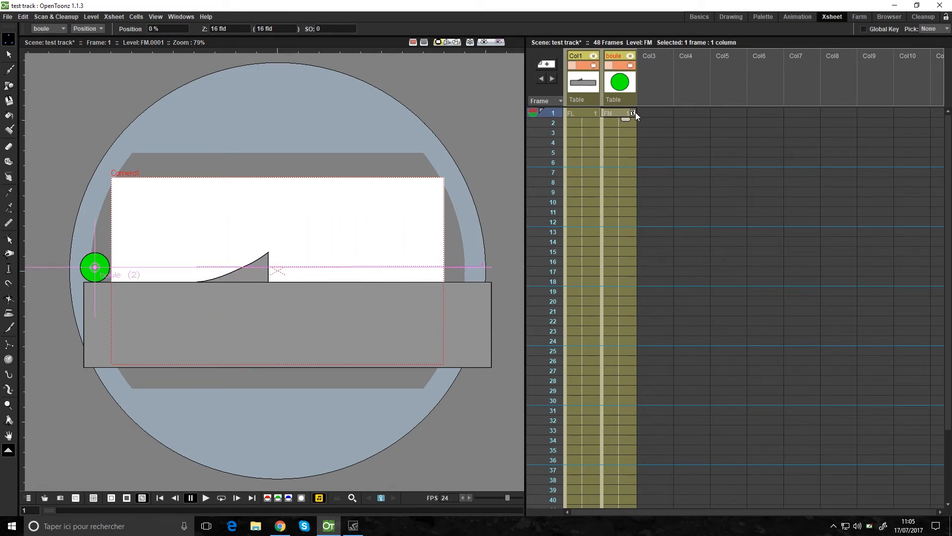
On frame 48, move the boule along its path to the end, at position 100%.
scroll(626, 336, "down", 4)
left_click(626, 339)
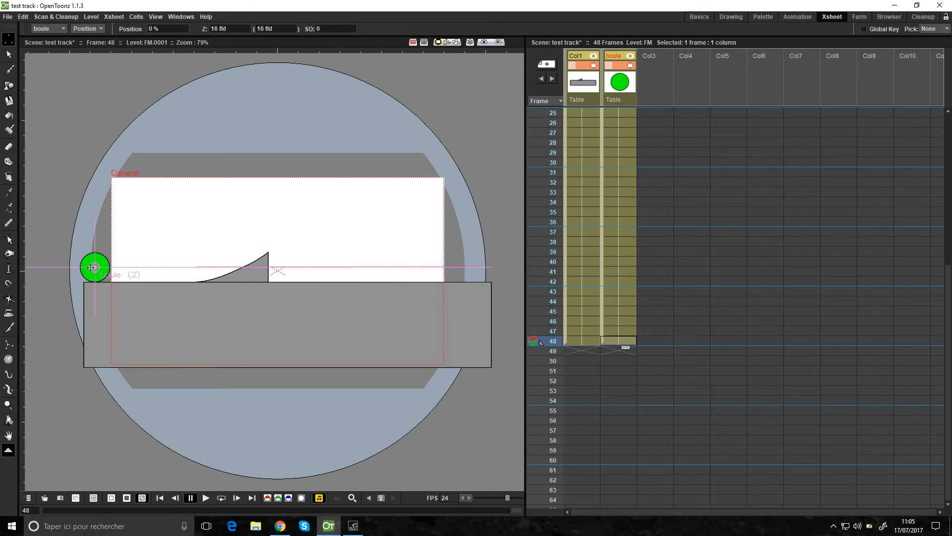
left_click_drag(91, 266, 254, 264)
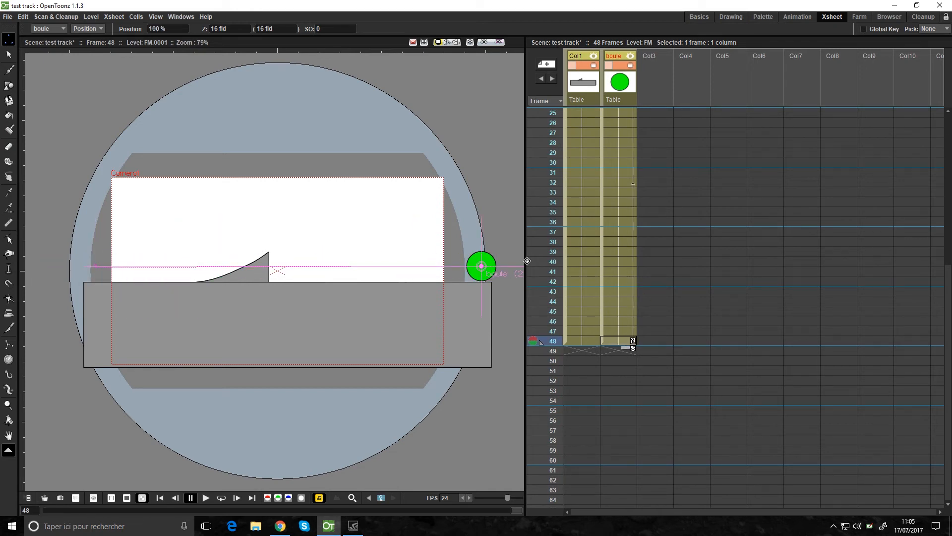
Play the animation from frame 1 to check the ball's movement along the path.
scroll(616, 198, "up", 8)
left_click(616, 112)
left_click(206, 499)
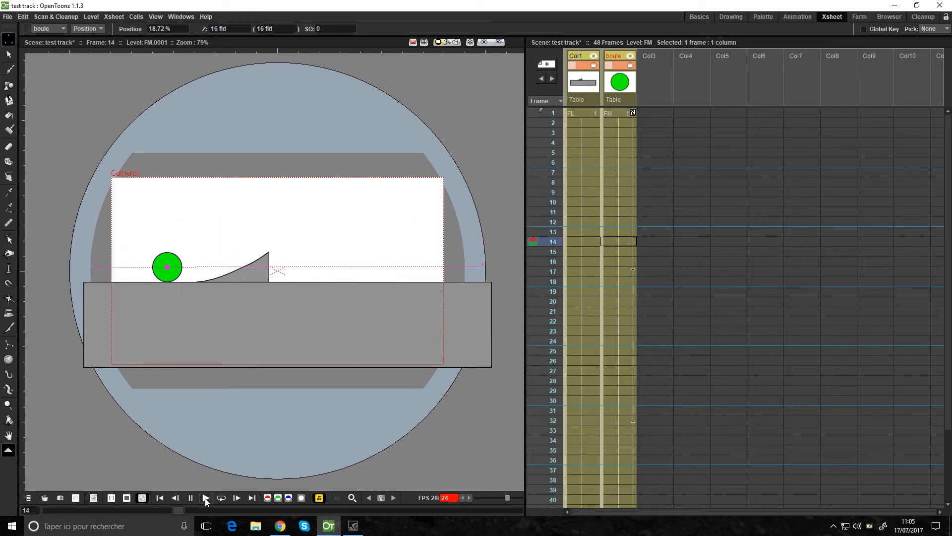
Extend both columns and move the boule's final key to frame 54, and play the animation.
scroll(605, 352, "down", 5)
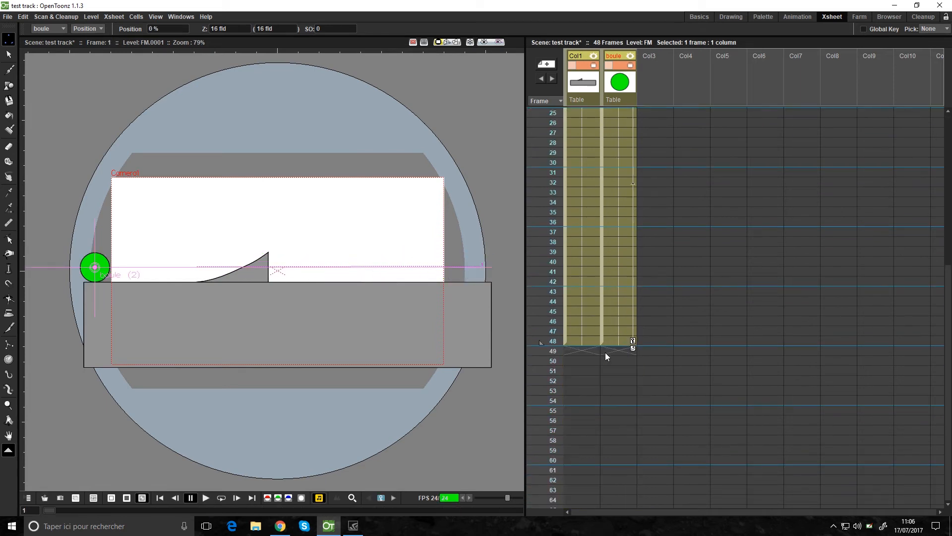
scroll(602, 356, "down", 3)
left_click_drag(590, 222, 628, 287)
left_click(634, 222)
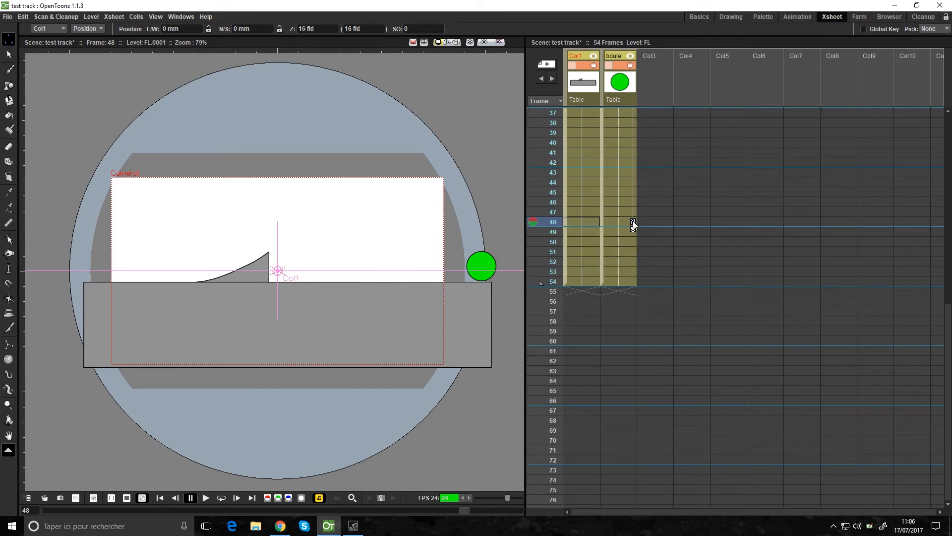
left_click(204, 498)
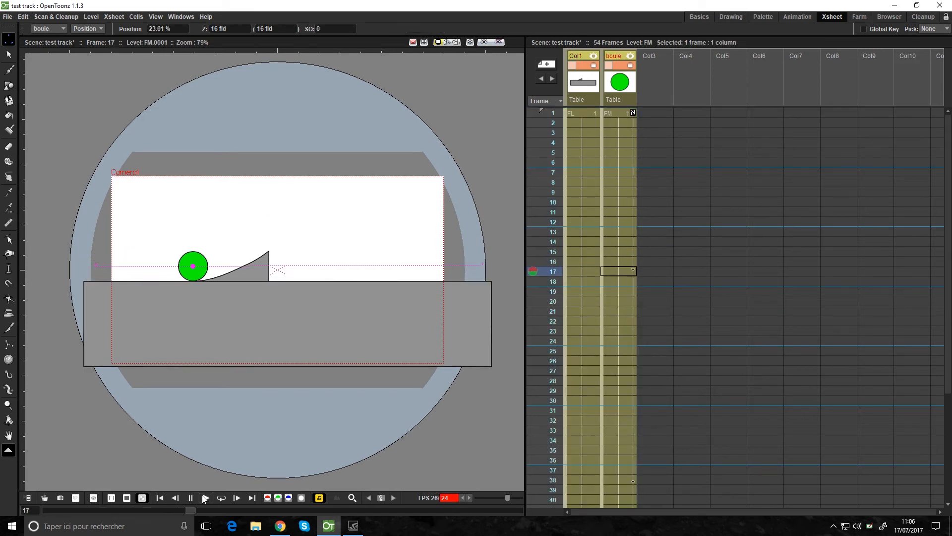
Add three control points to the boule's motion path: at the ramp's foot, near its peak and beyond the ramp.
scroll(237, 348, "up", 2)
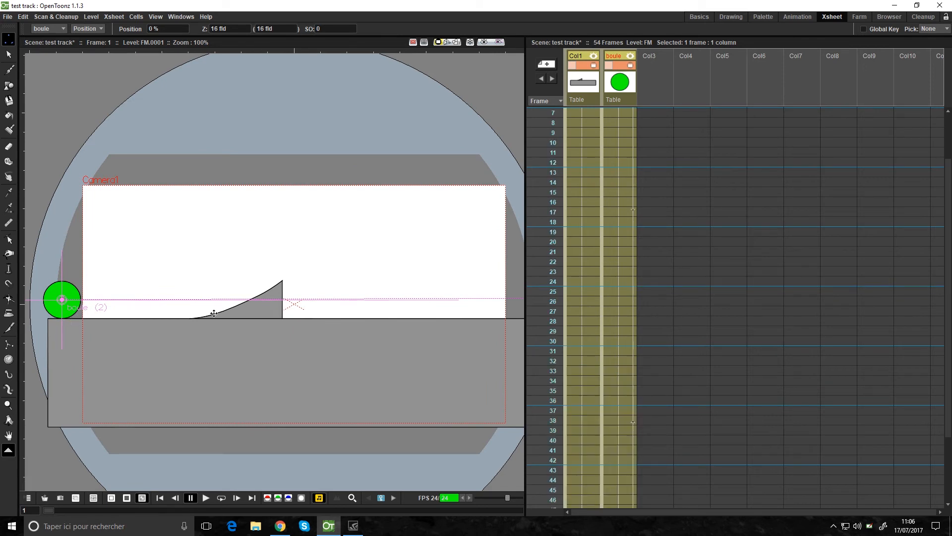
key("s")
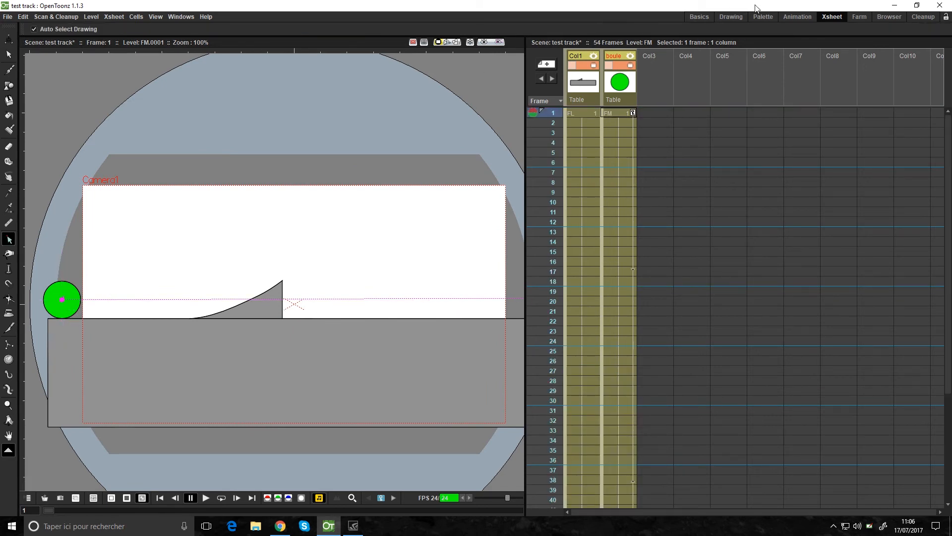
left_click(797, 17)
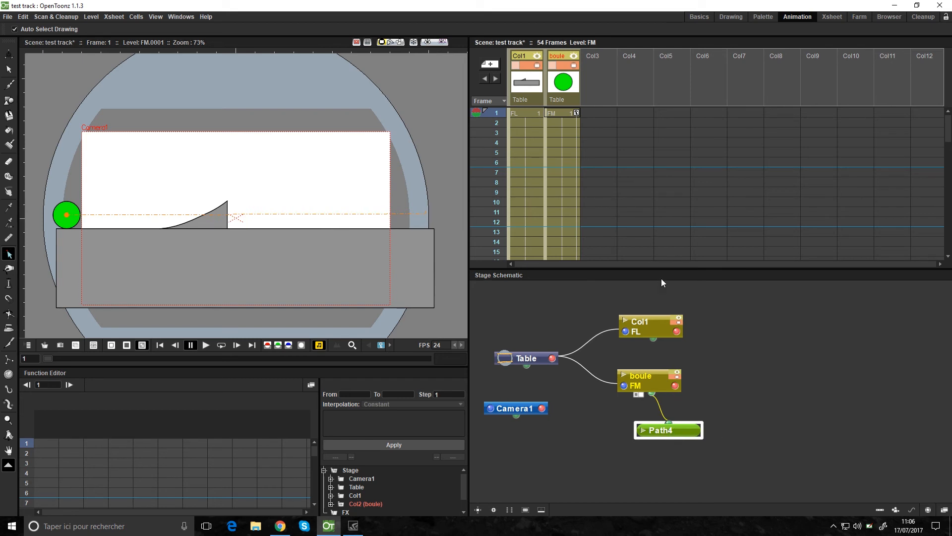
scroll(149, 217, "up", 1)
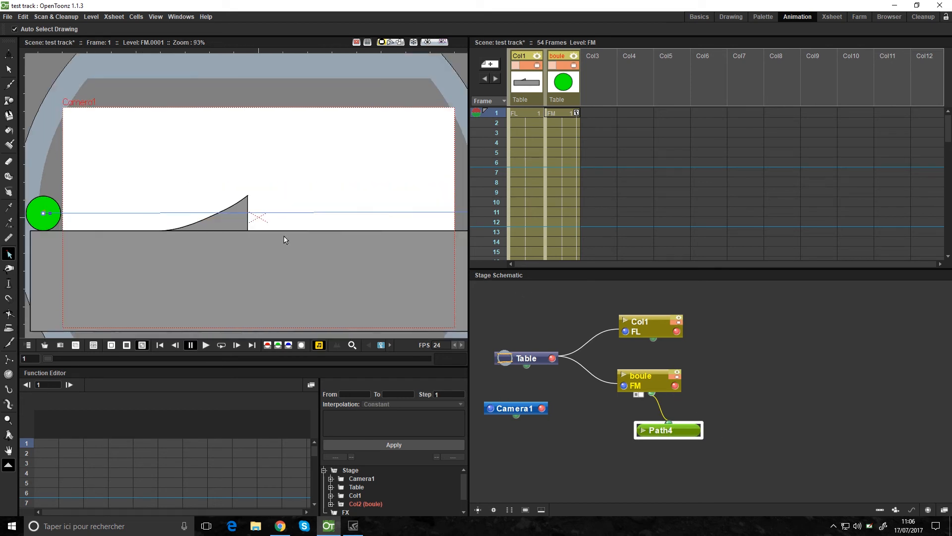
scroll(288, 197, "up", 4)
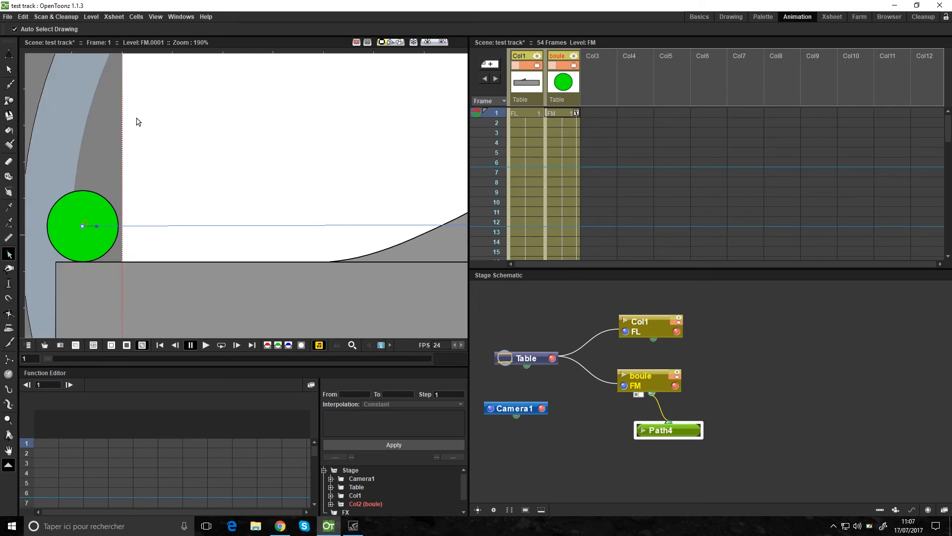
left_click(326, 226)
left_click_drag(326, 226, 80, 227)
scroll(198, 227, "down", 2)
left_click(201, 227)
left_click(336, 227)
scroll(335, 227, "down", 3)
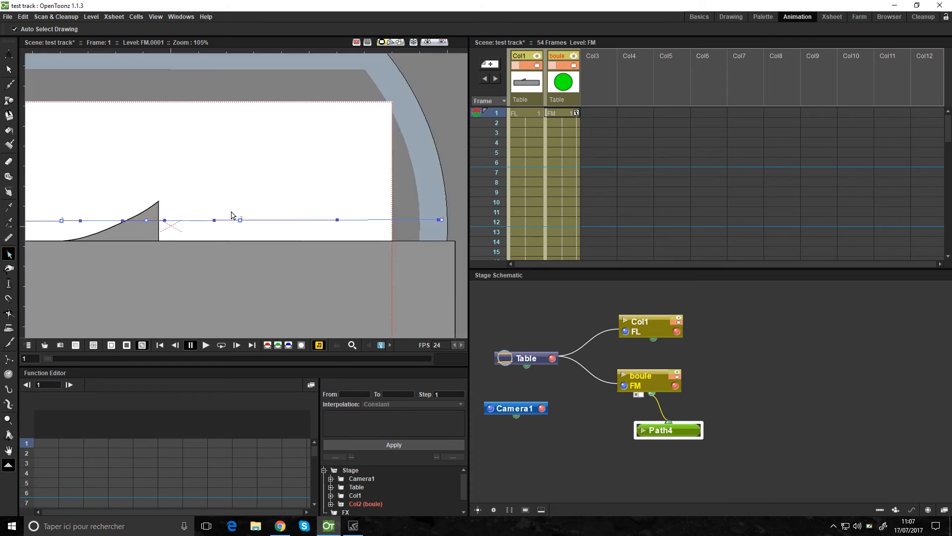
Raise the path's middle control point above and slightly beyond the ramp's peak, and tilt its handles to shape the arc.
left_click_drag(233, 217, 393, 207)
scroll(193, 223, "up", 4)
scroll(266, 211, "up", 3)
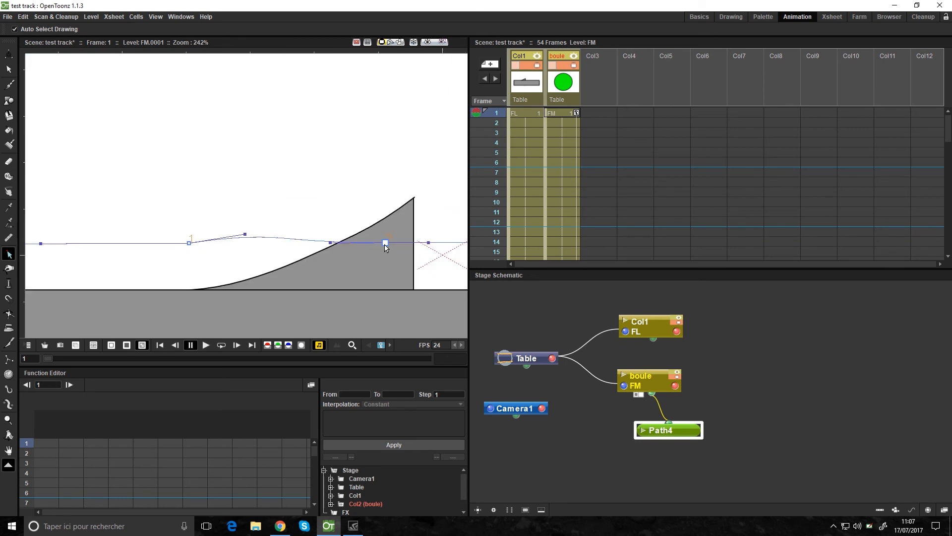
left_click_drag(386, 243, 386, 161)
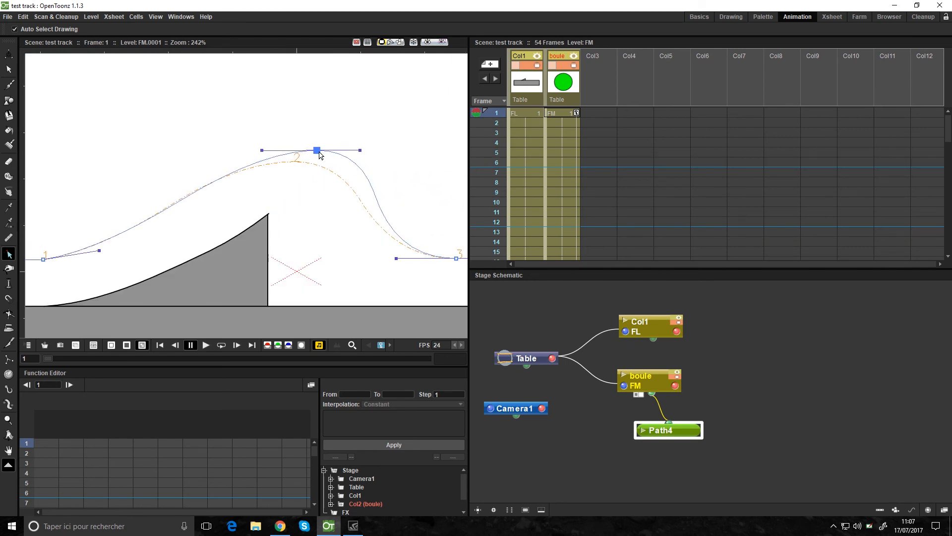
left_click_drag(314, 151, 324, 148)
scroll(290, 213, "down", 2)
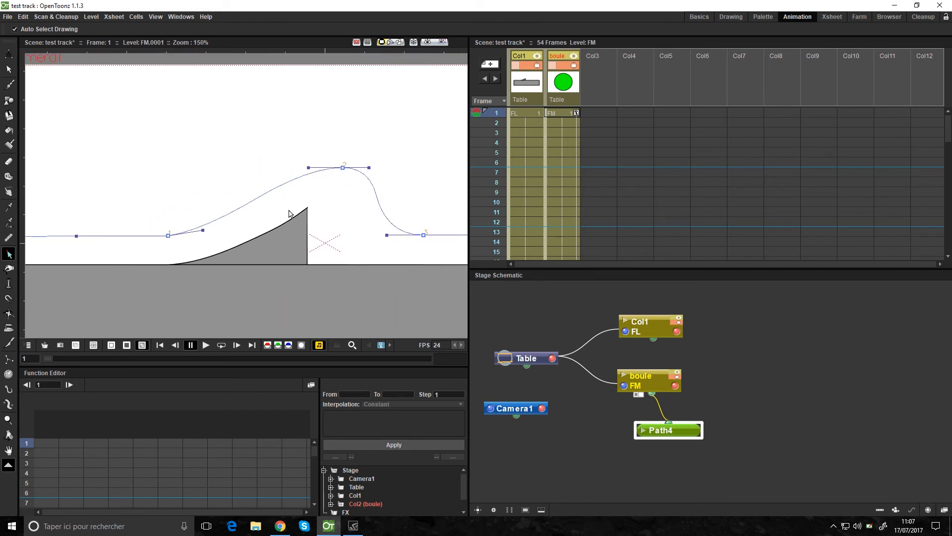
left_click_drag(223, 250, 241, 221)
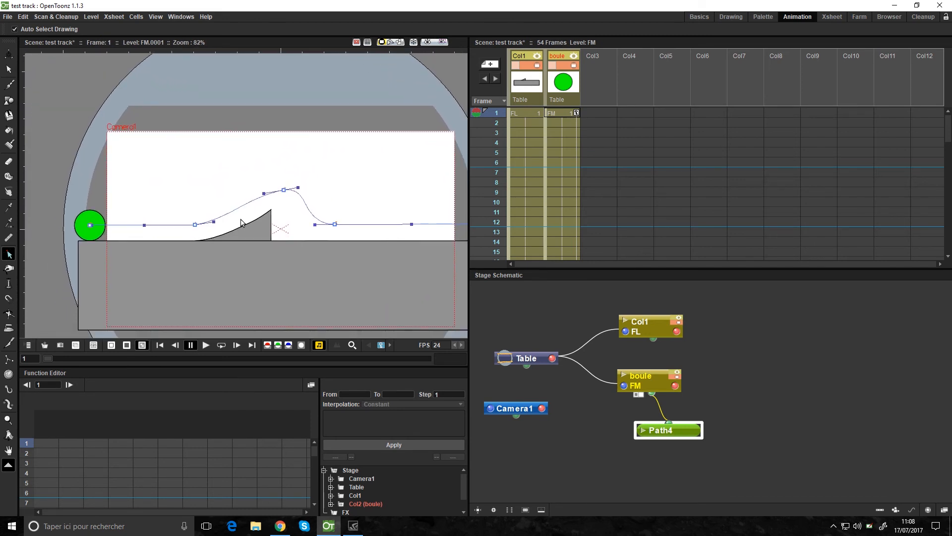
Play the animation to check how the boule follows the reshaped path over the ramp.
scroll(348, 217, "up", 8)
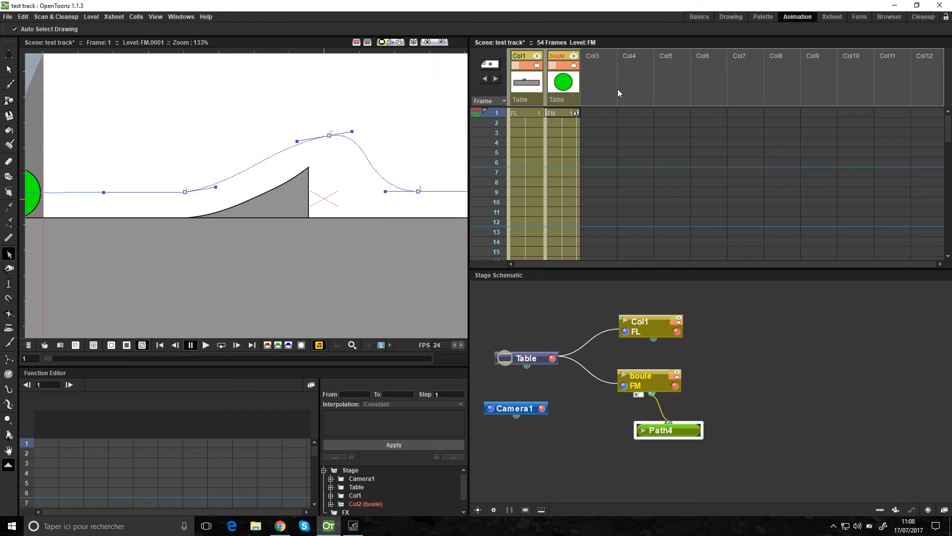
left_click_drag(213, 166, 226, 169)
left_click(207, 346)
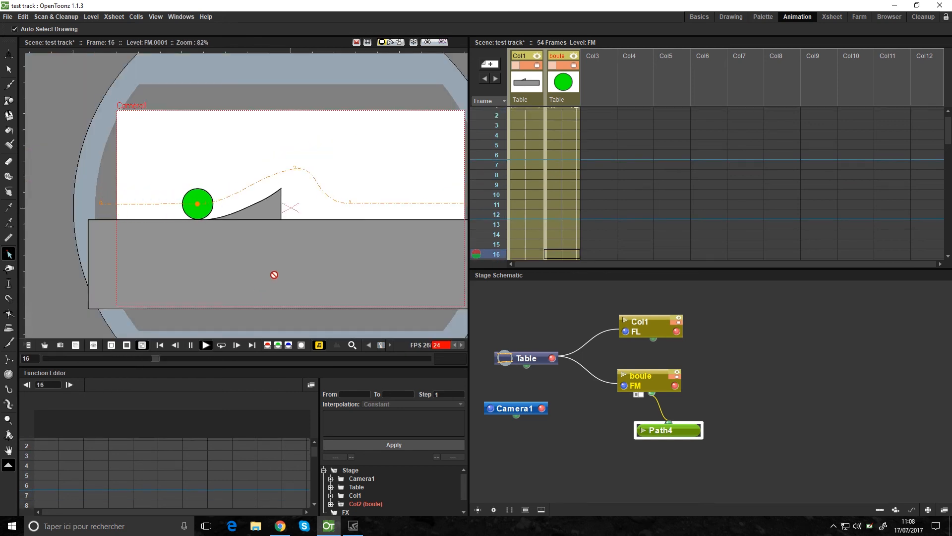
left_click_drag(274, 274, 224, 275)
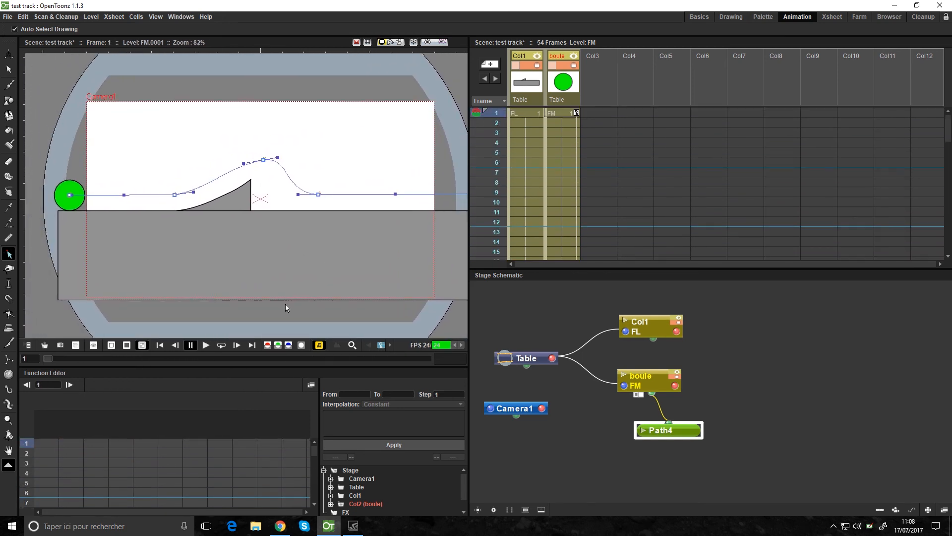
scroll(285, 303, "up", 5)
left_click(204, 346)
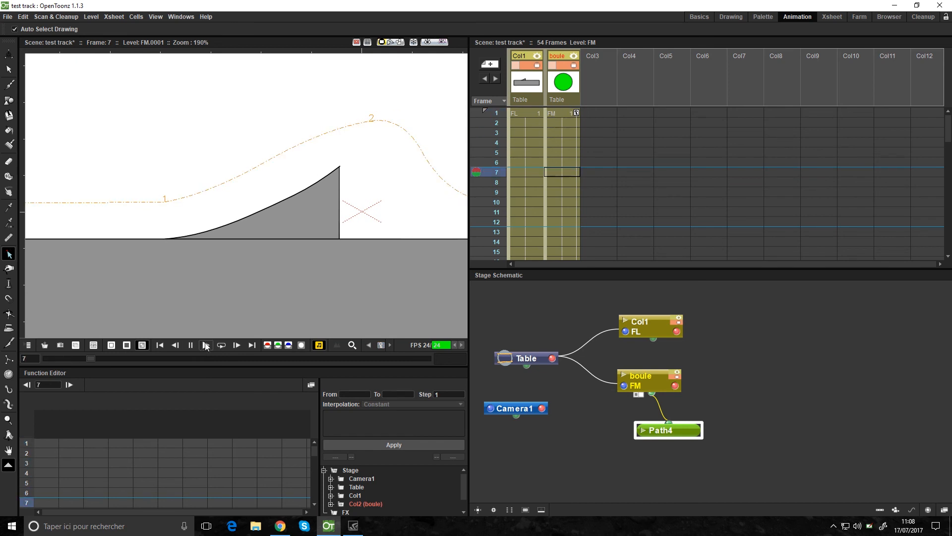
At frame 20, add a control point midway up the ramp section of the path and adjust its handles to bring the boule onto the slope.
scroll(310, 214, "up", 3)
left_click_drag(264, 244, 383, 224)
left_click_drag(199, 358, 162, 361)
left_click_drag(161, 361, 155, 361)
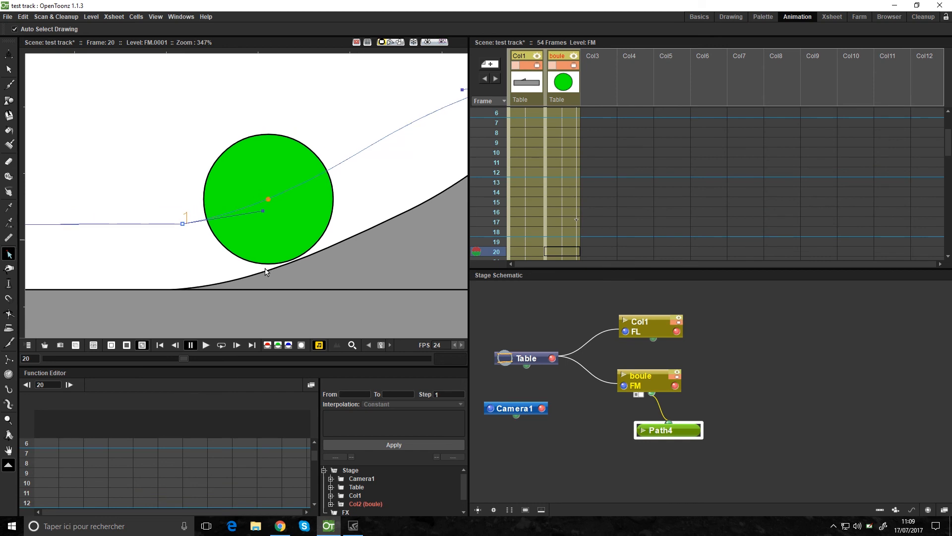
left_click_drag(372, 227, 263, 266)
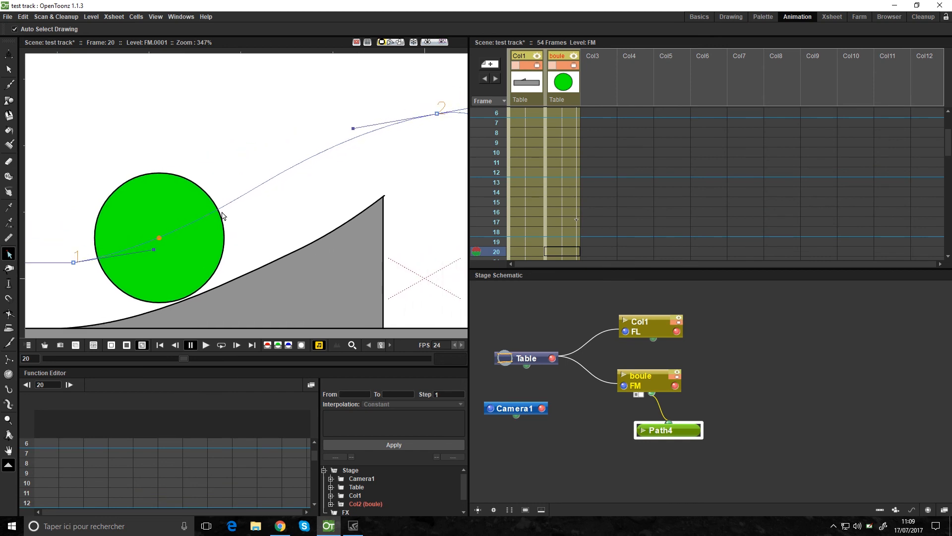
left_click_drag(253, 189, 305, 164)
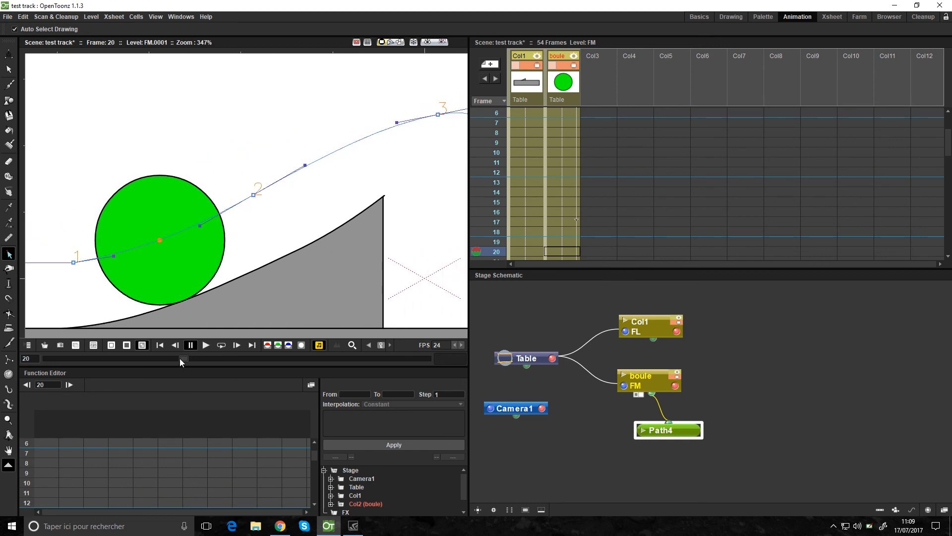
Check the boule frame by frame up to frame 49, adding and adjusting path points near the ramp's top and at the landing.
left_click_drag(180, 358, 176, 359)
left_click_drag(175, 358, 183, 358)
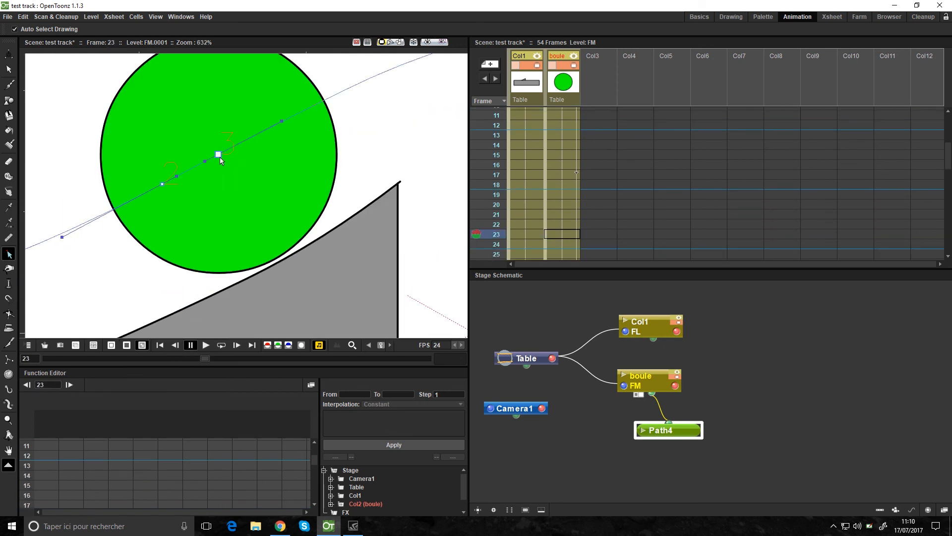
left_click_drag(201, 358, 207, 358)
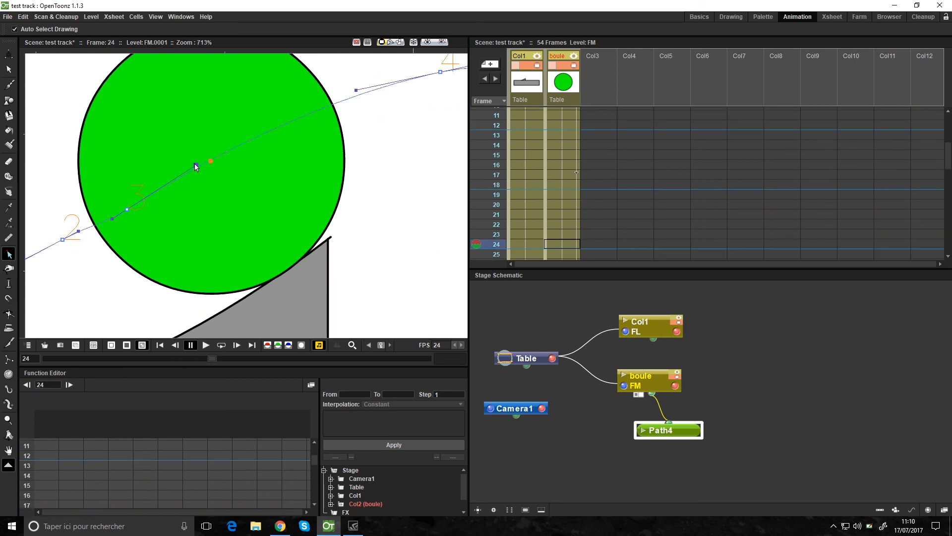
scroll(161, 175, "down", 2)
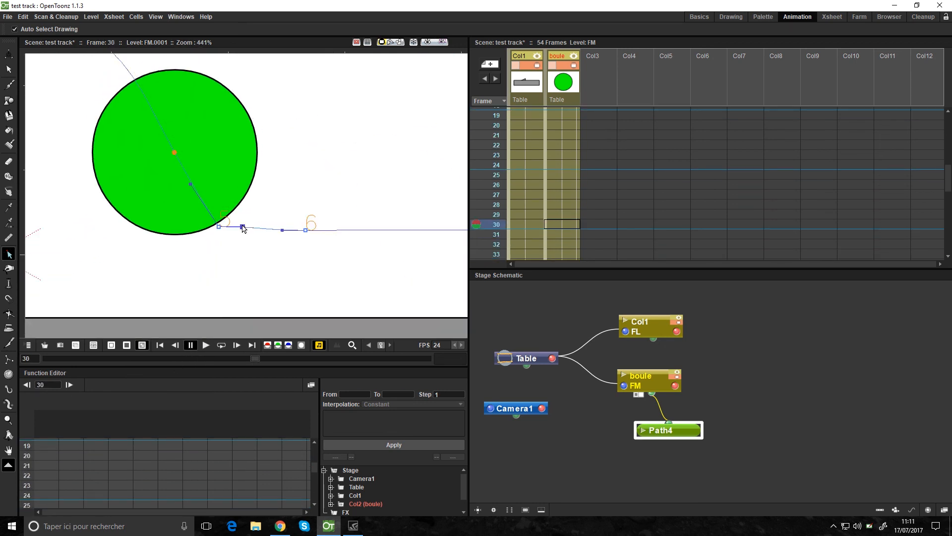
scroll(259, 214, "up", 2)
scroll(258, 214, "down", 5)
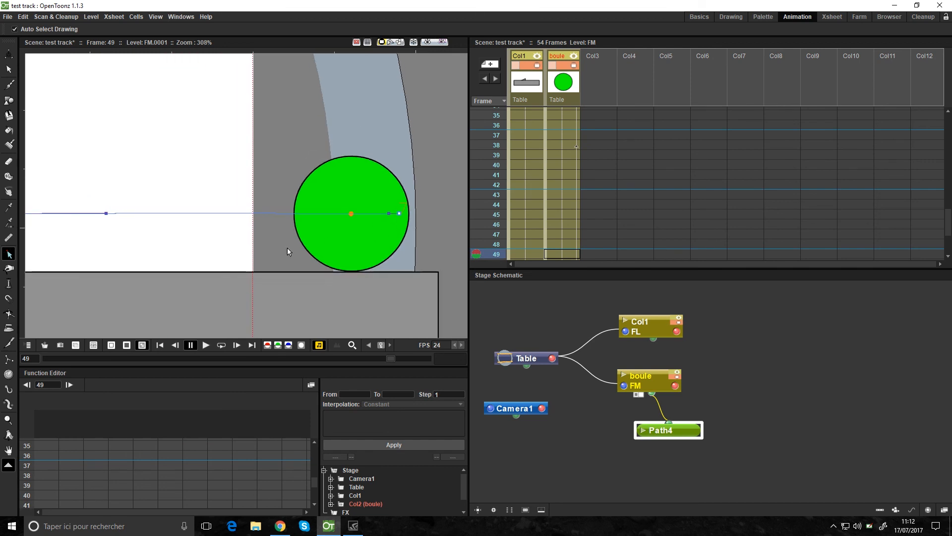
Play the refined animation once and in a loop, and examine the boule's keys at frames 1 and 54.
left_click(207, 344)
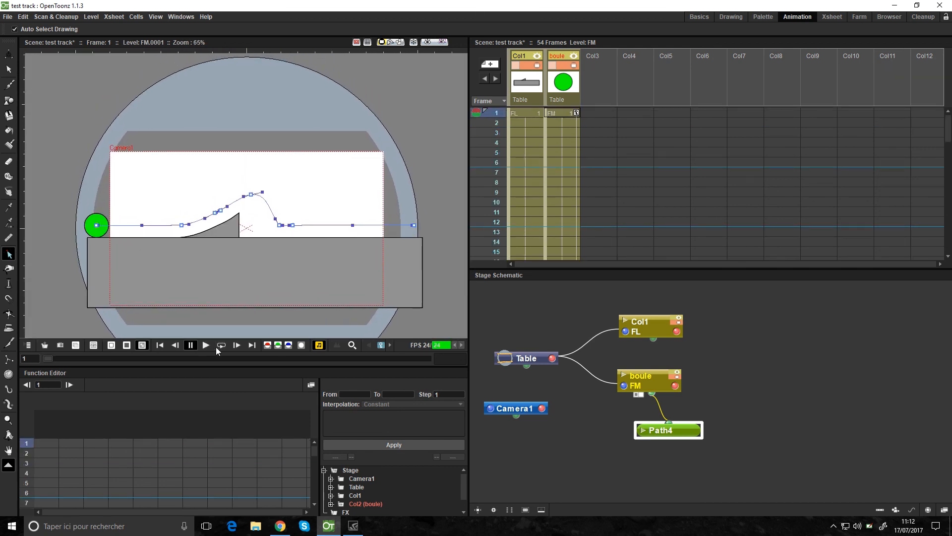
left_click(221, 345)
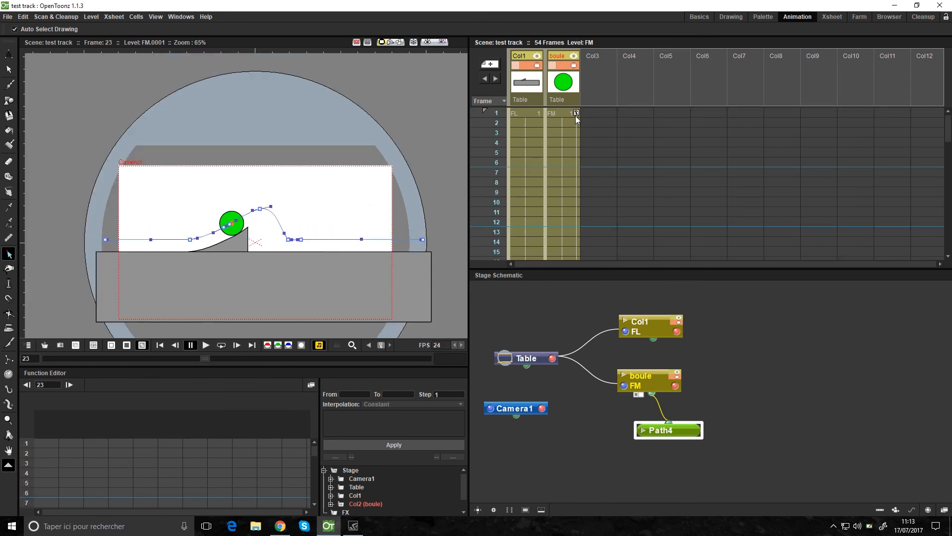
left_click_drag(948, 135, 948, 245)
left_click_drag(202, 228, 223, 219)
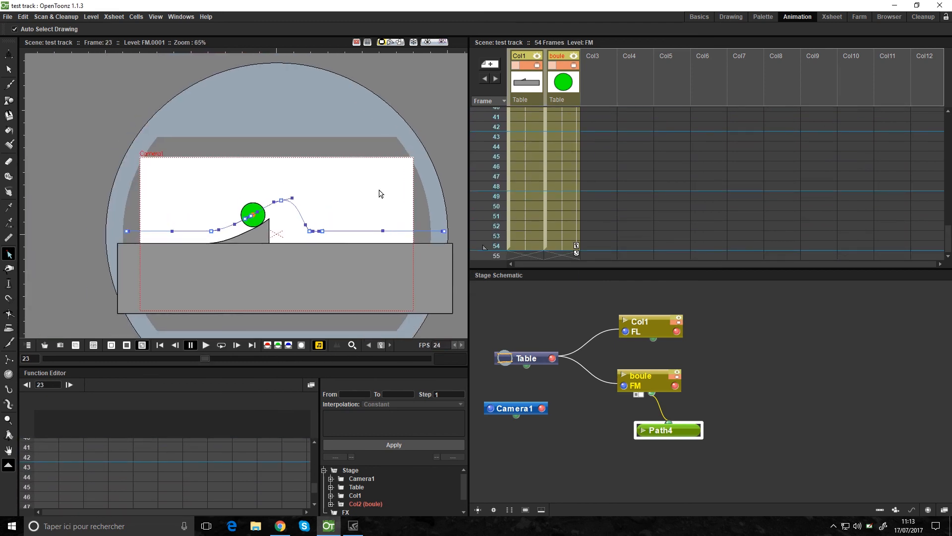